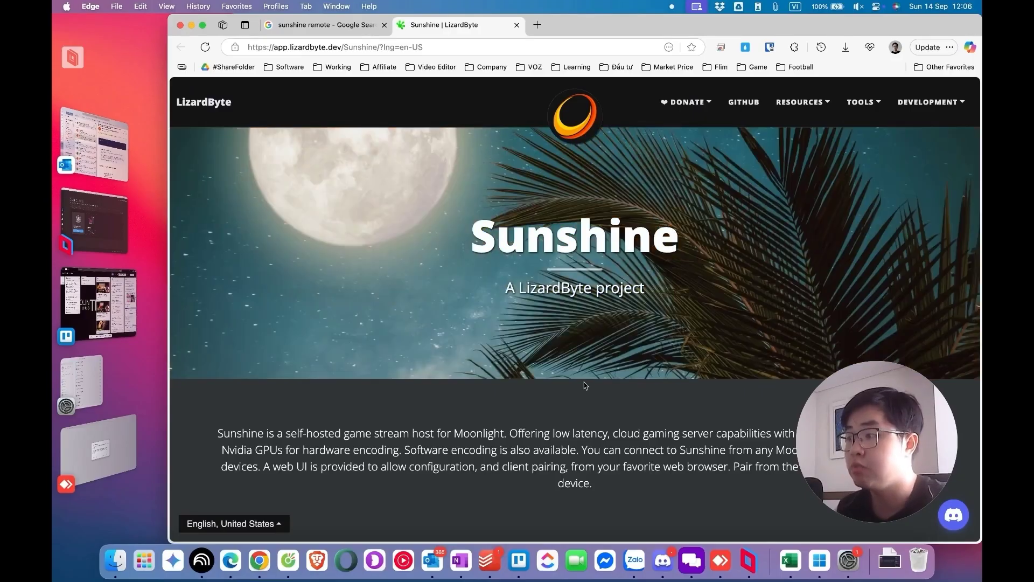
Check the Google results tab, then open Moonlight PC downloads from Sunshine's Clients section
key(ctrl+shift+Tab)
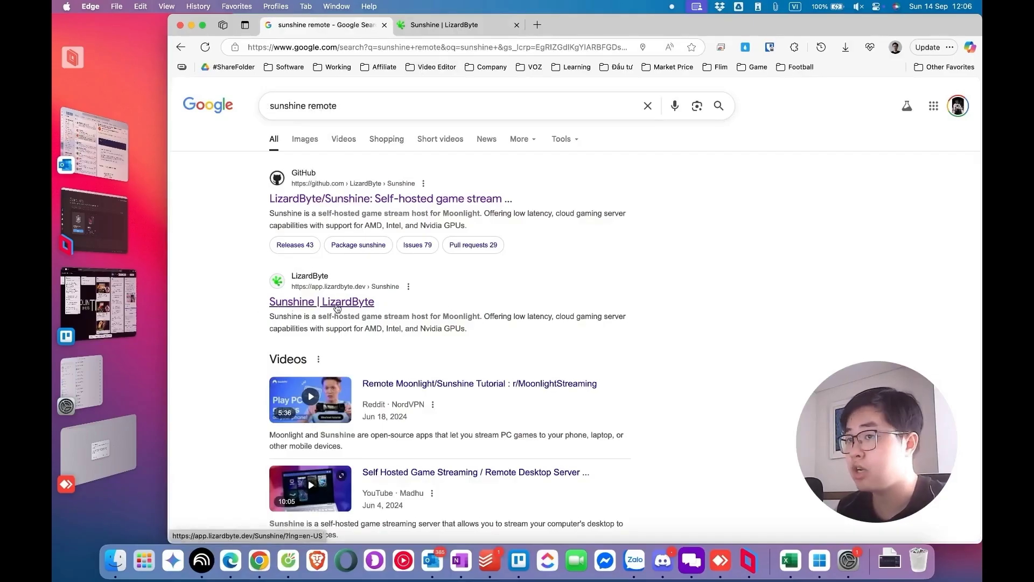
key(ctrl+Tab)
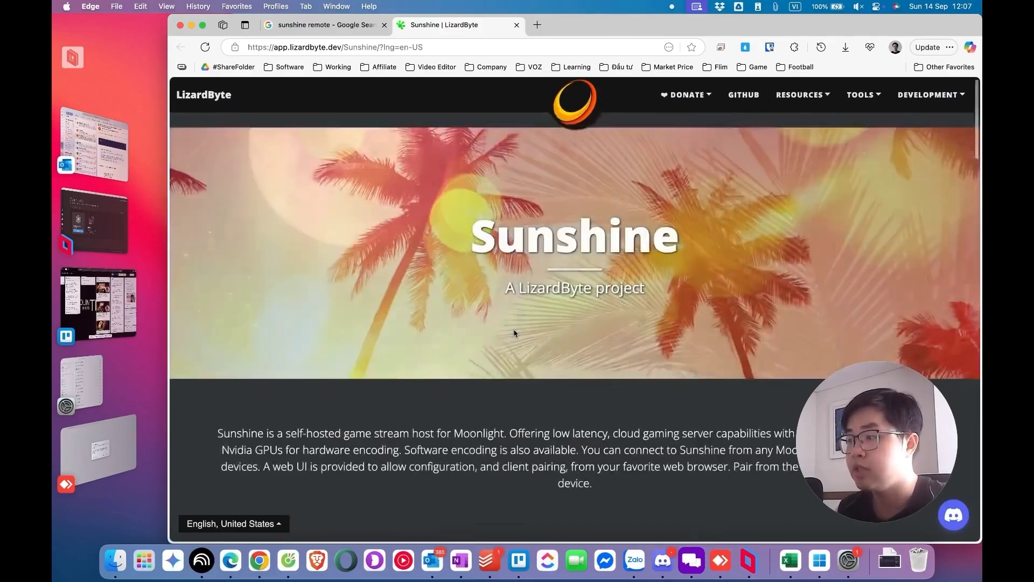
scroll(497, 313, down, 15)
double_click(548, 243)
scroll(499, 241, down, 4)
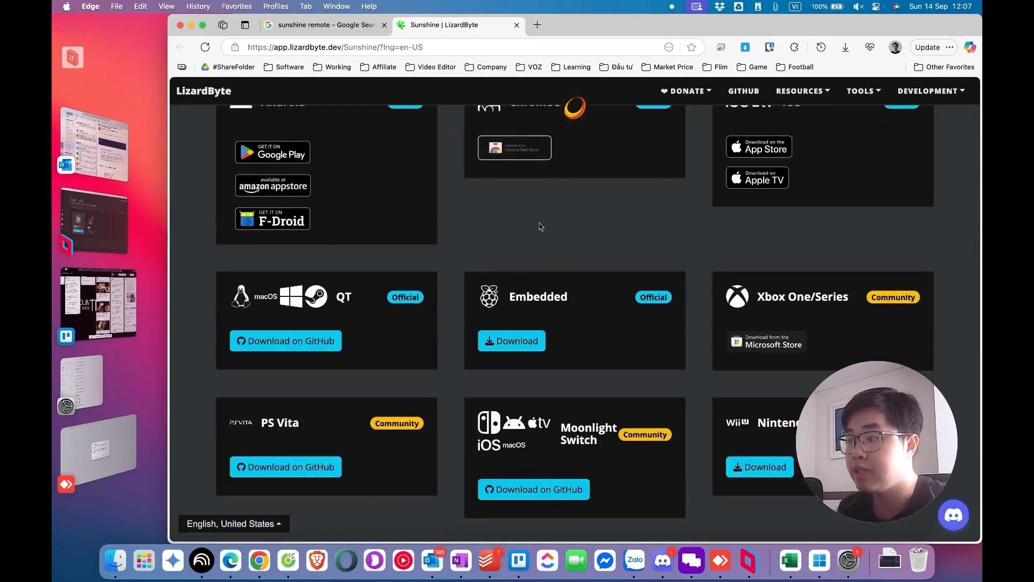
click(294, 343)
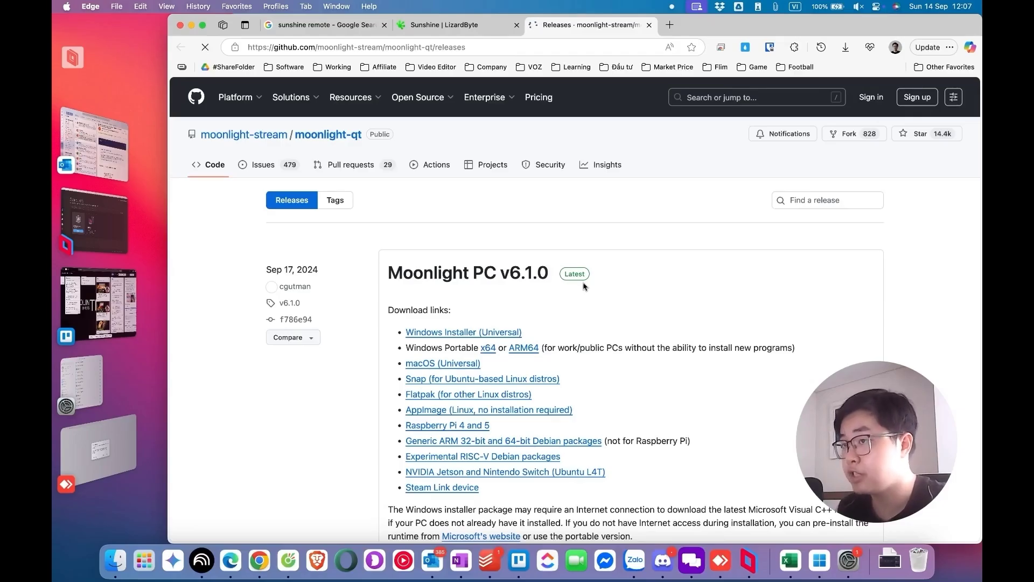
Scroll the moonlight-qt v6.1.0 release to the macOS (Universal) Moonlight-6.1.0.dmg download
scroll(593, 291, down, 5)
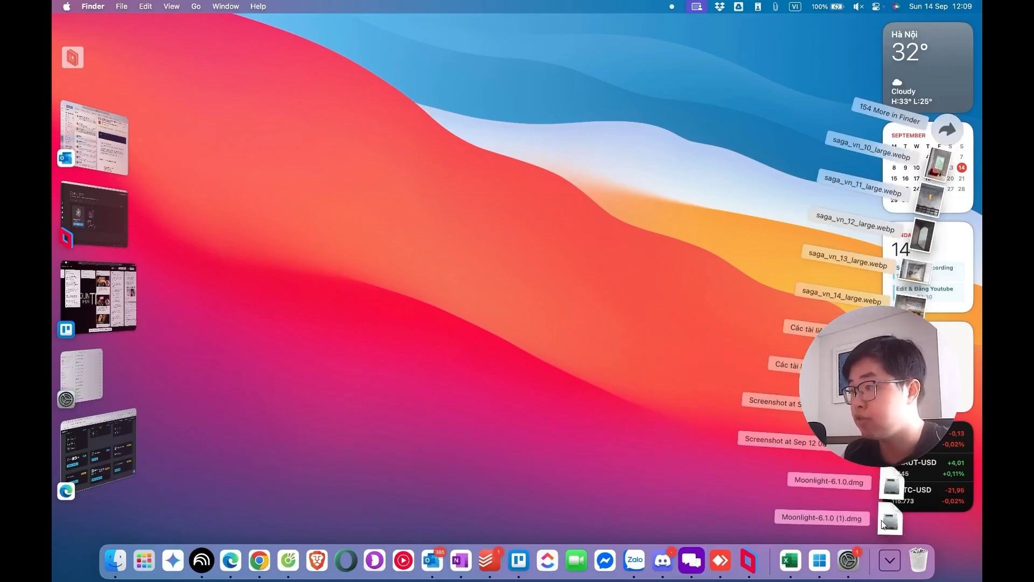
Copy Moonlight from the disk image into Applications and launch it with local-network access allowed
click(886, 521)
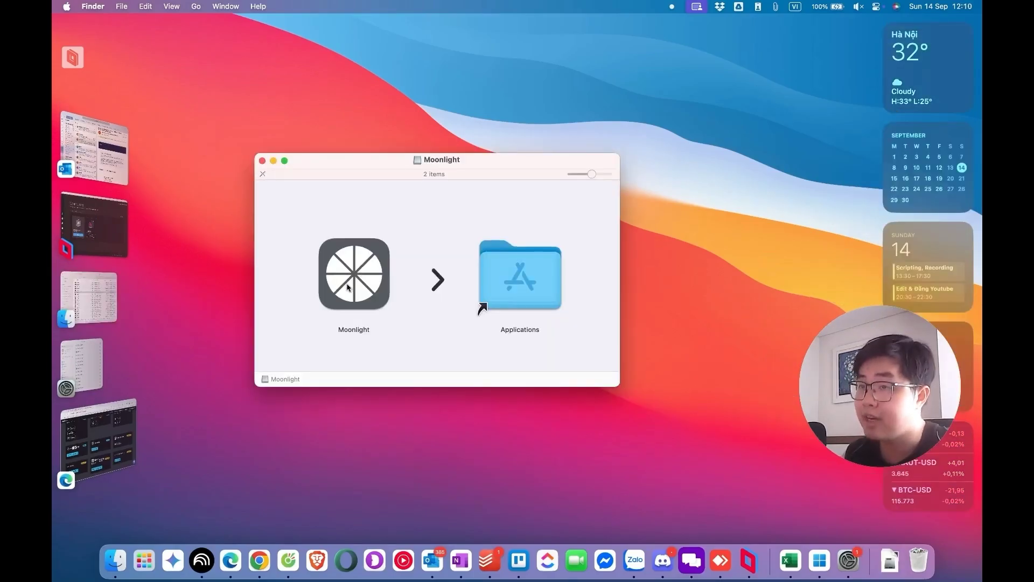
drag(347, 287, 520, 277)
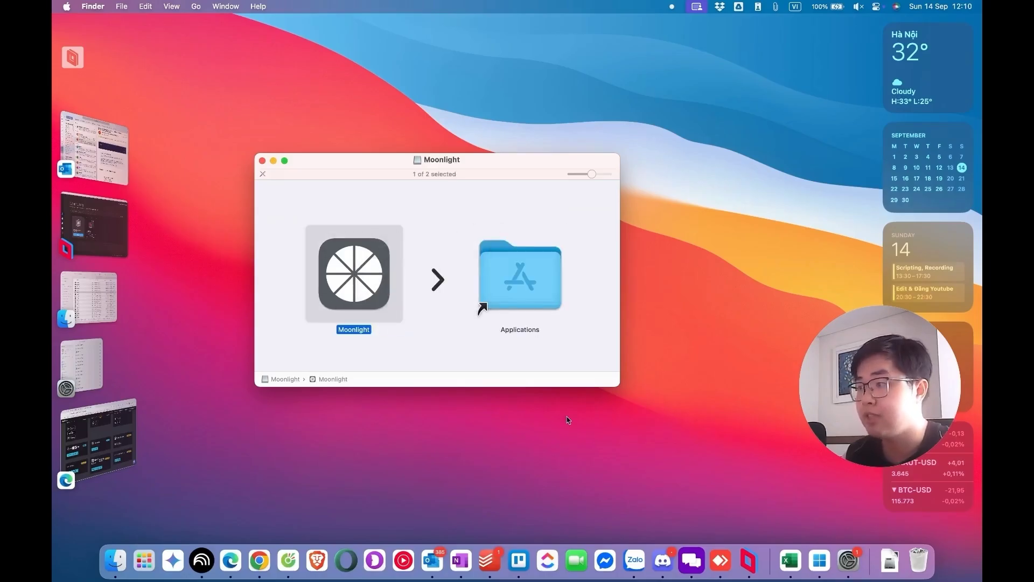
key(F4)
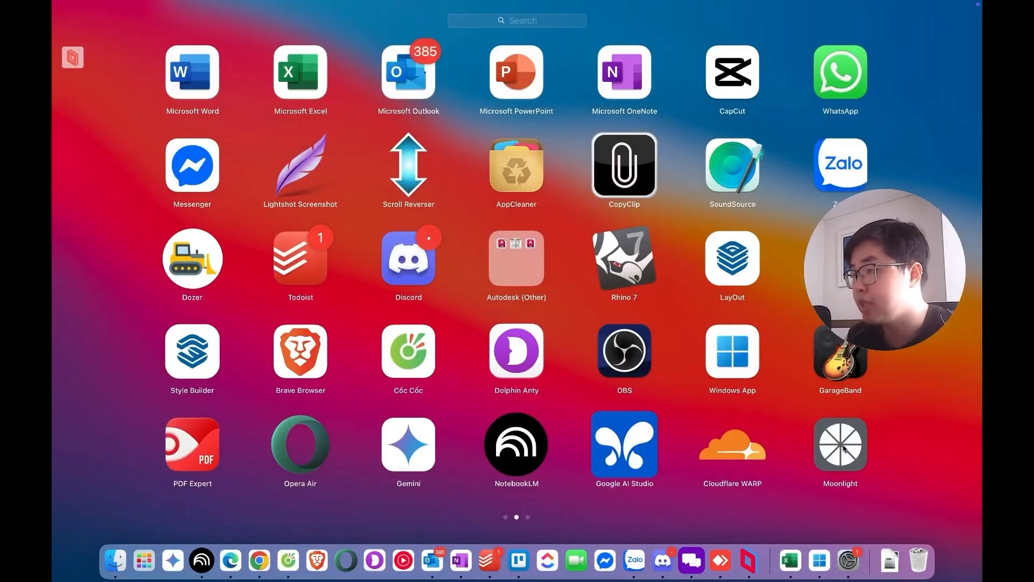
click(844, 450)
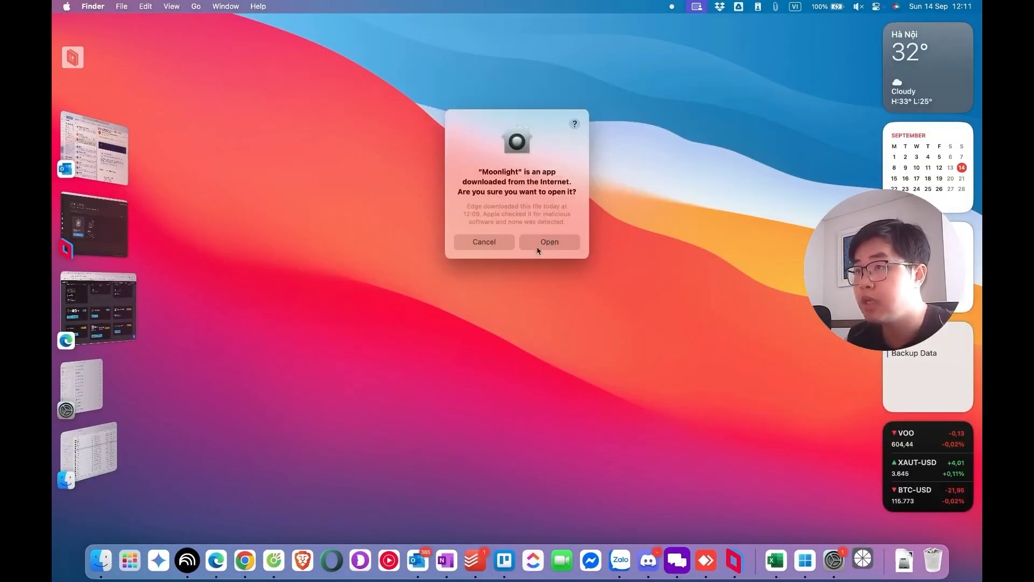
click(539, 242)
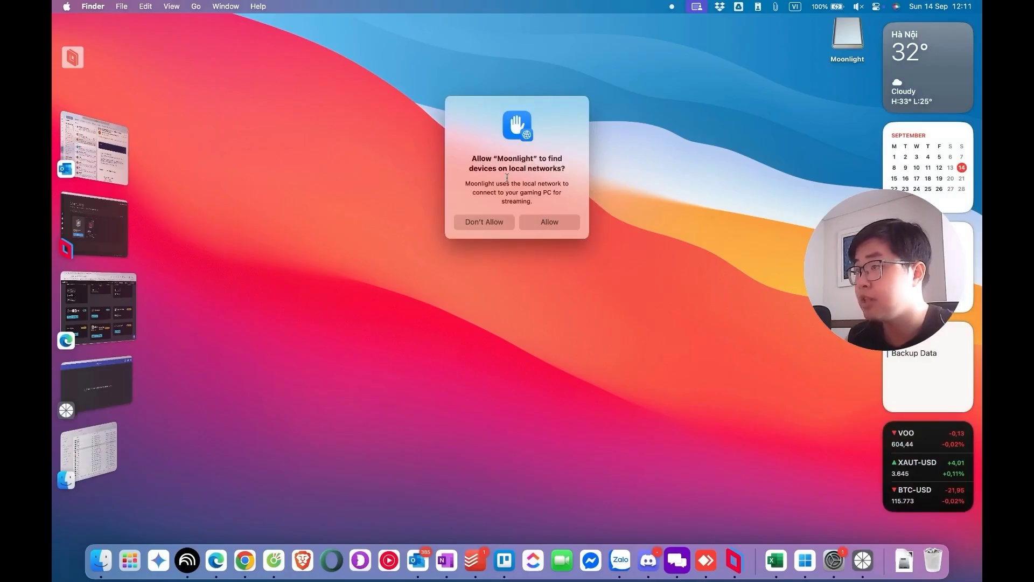
click(547, 226)
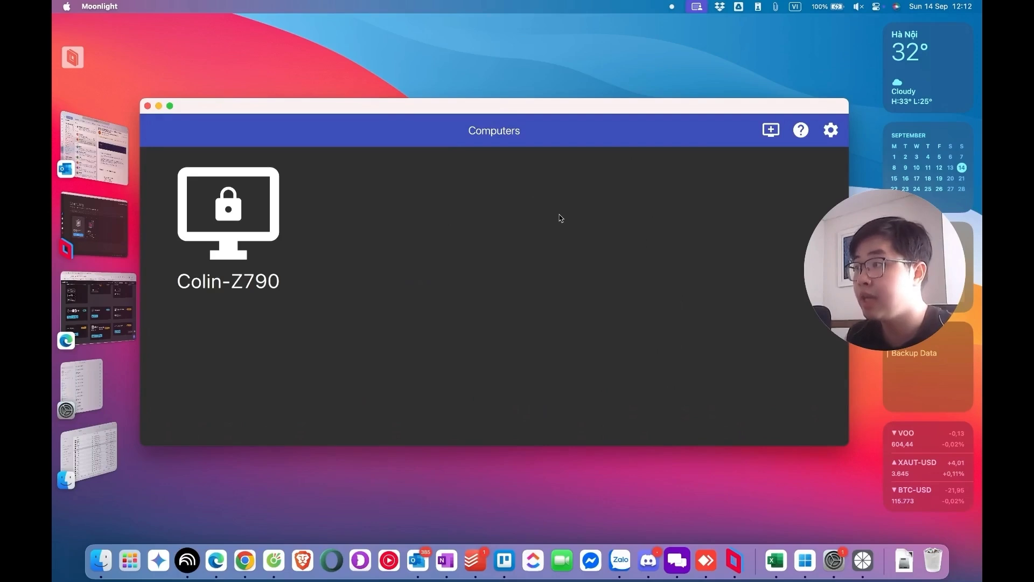
Nudge the Moonlight Computers window slightly by its title bar
drag(522, 107, 526, 104)
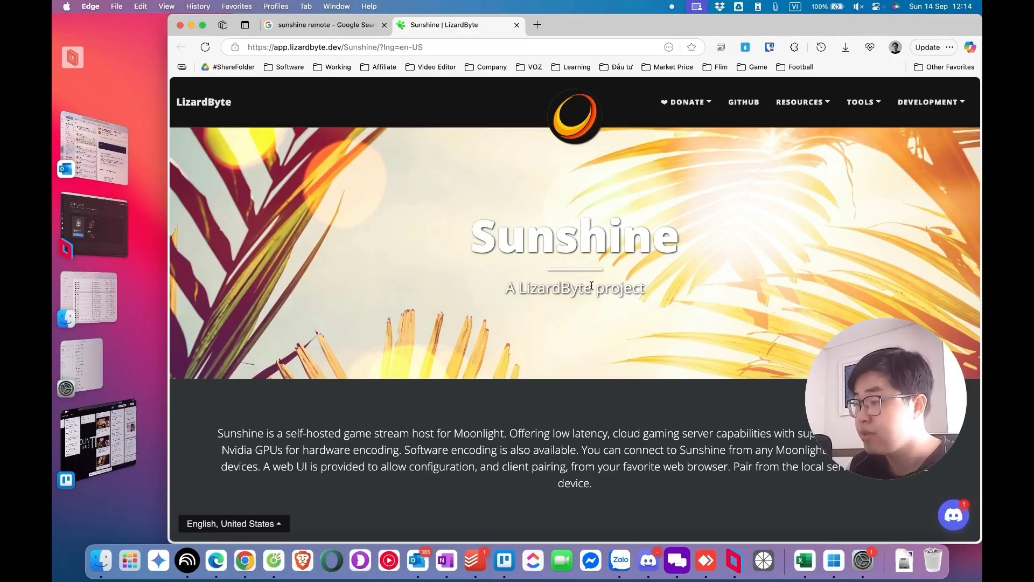
Open Sunshine's Read the Docs Getting Started guide and scroll to the macOS Homebrew section
scroll(591, 286, down, 20)
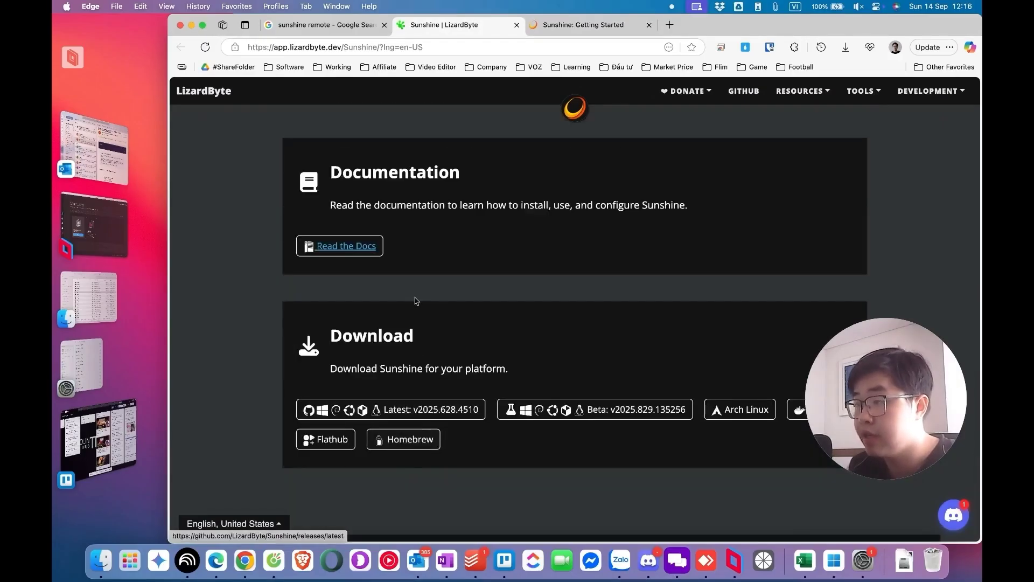
click(336, 247)
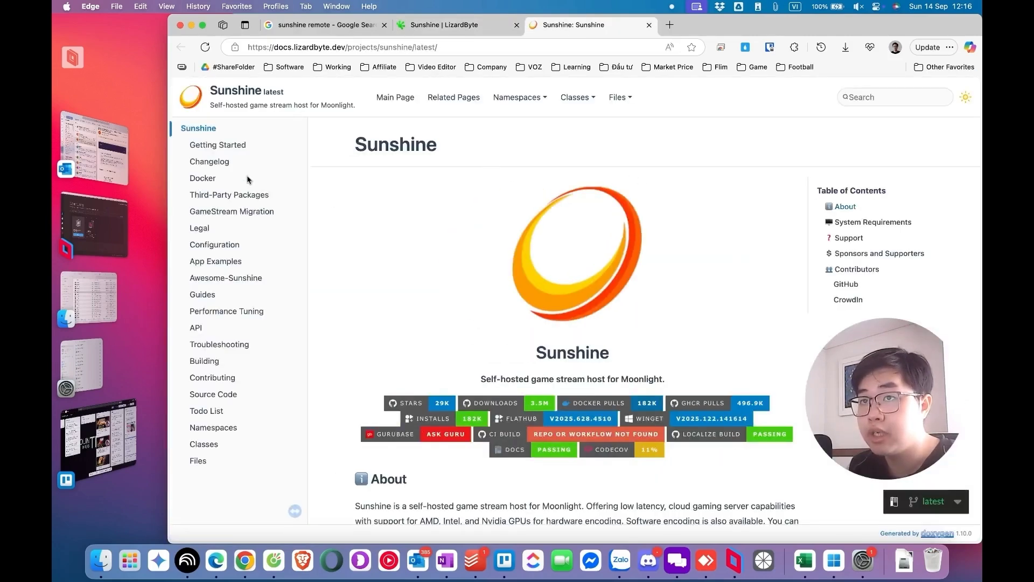
click(227, 148)
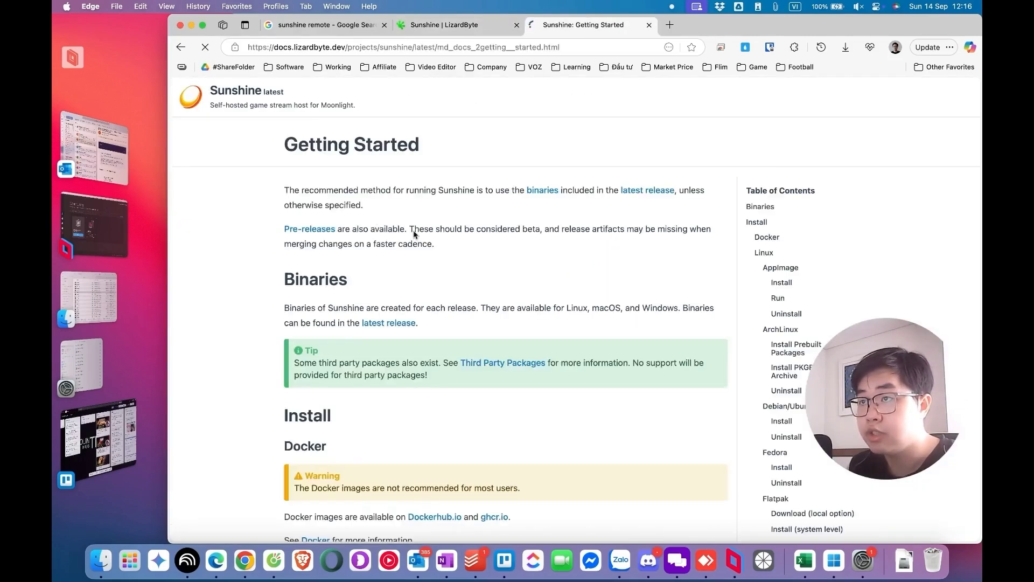
scroll(423, 239, down, 20)
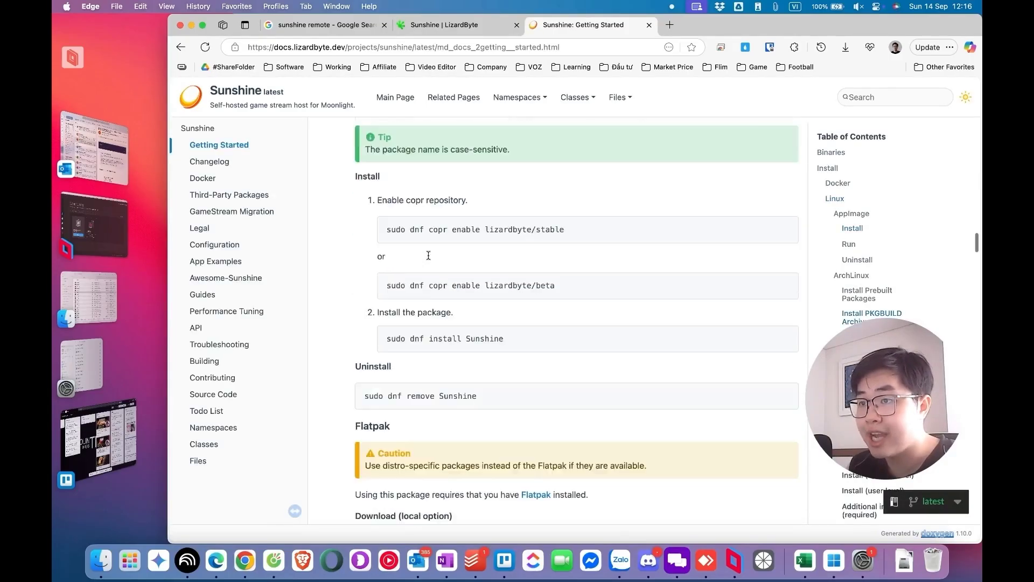
scroll(428, 256, down, 10)
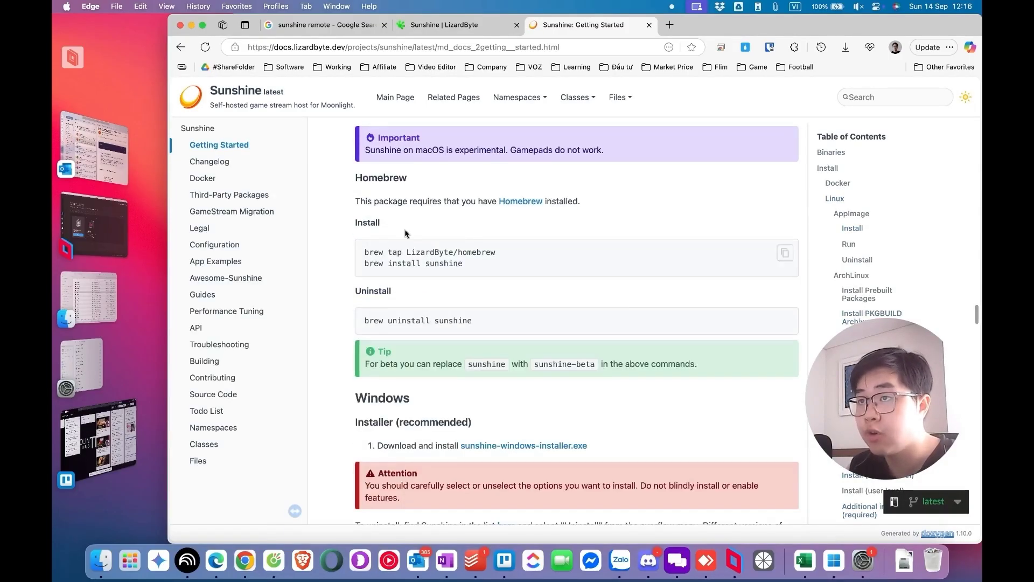
scroll(367, 242, up, 4)
scroll(409, 253, down, 3)
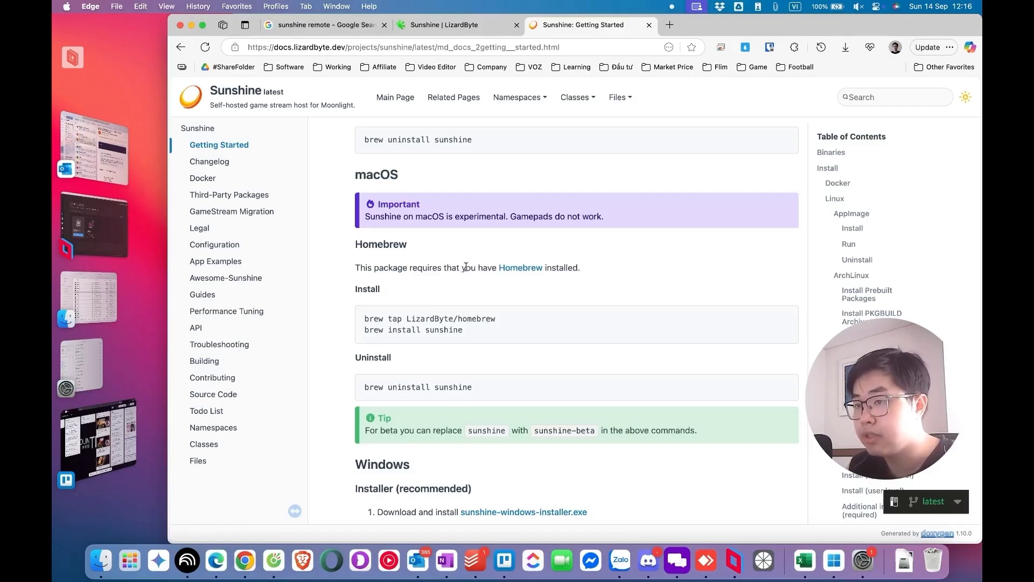
Open the Homebrew link in a new tab and go to the Homebrew homepage
right_click(516, 273)
click(708, 15)
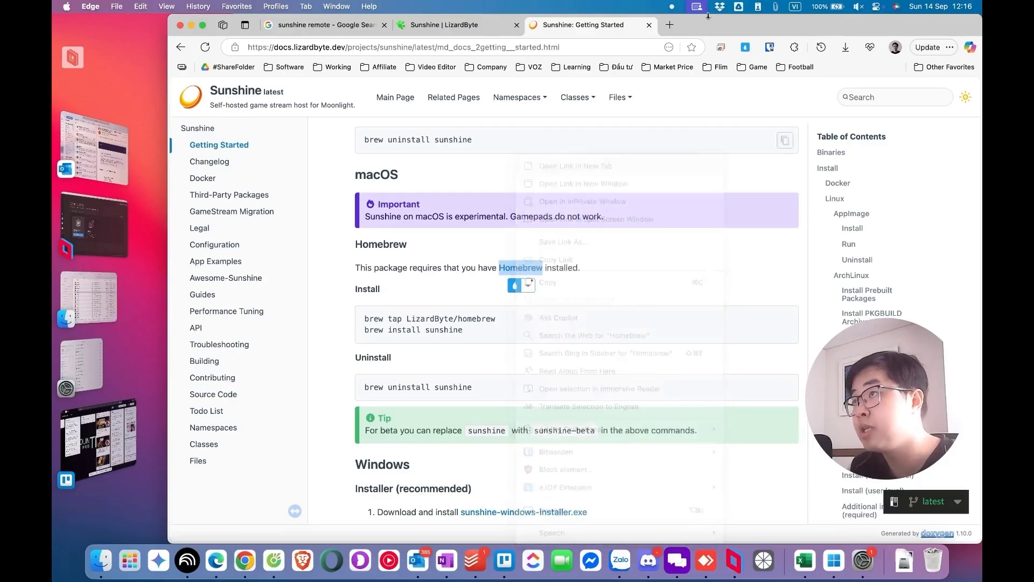
click(701, 26)
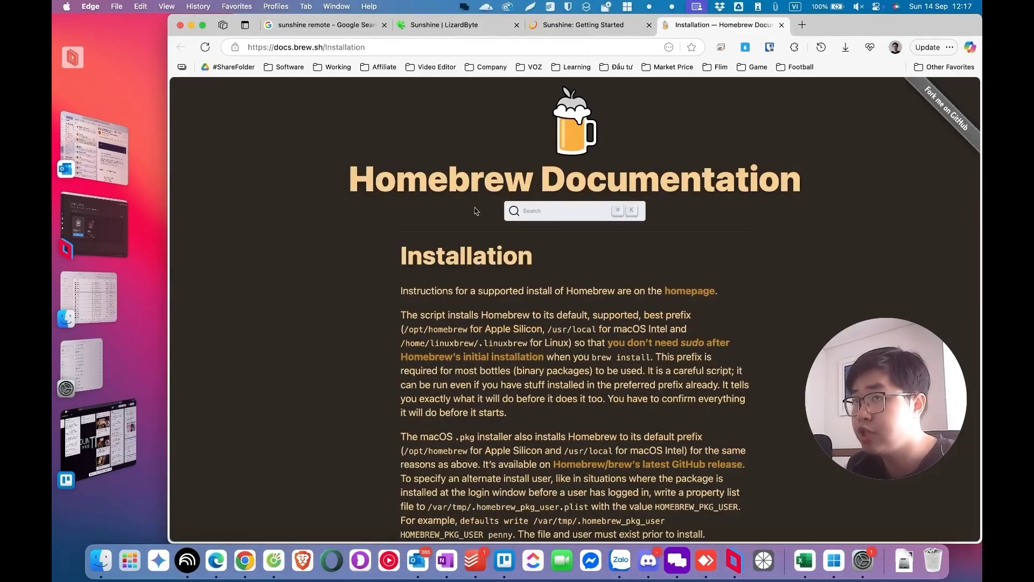
scroll(517, 269, down, 5)
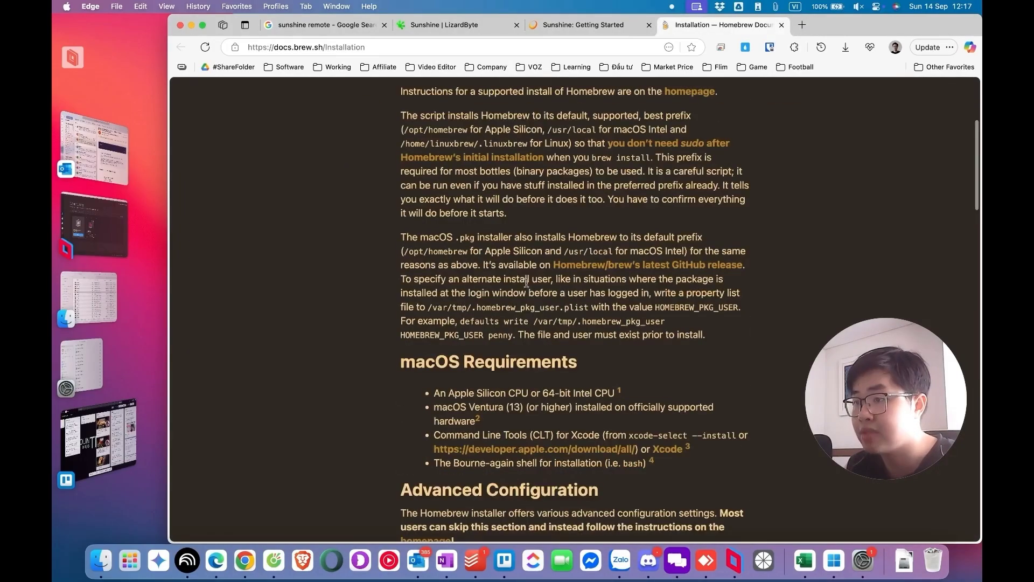
scroll(519, 278, up, 5)
click(685, 294)
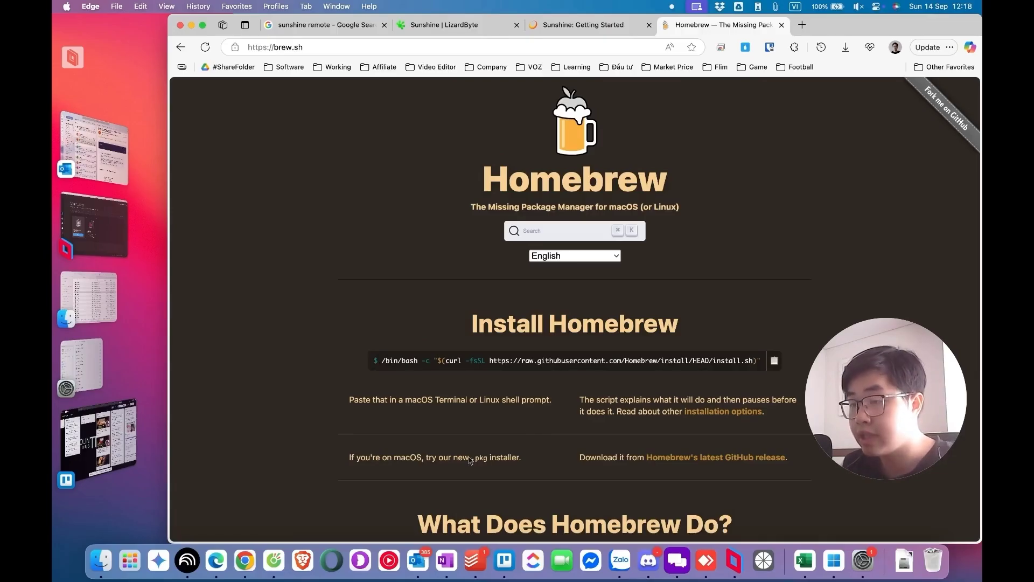
Download Homebrew-4.6.10.pkg from Homebrew's latest GitHub release assets
drag(349, 458, 426, 457)
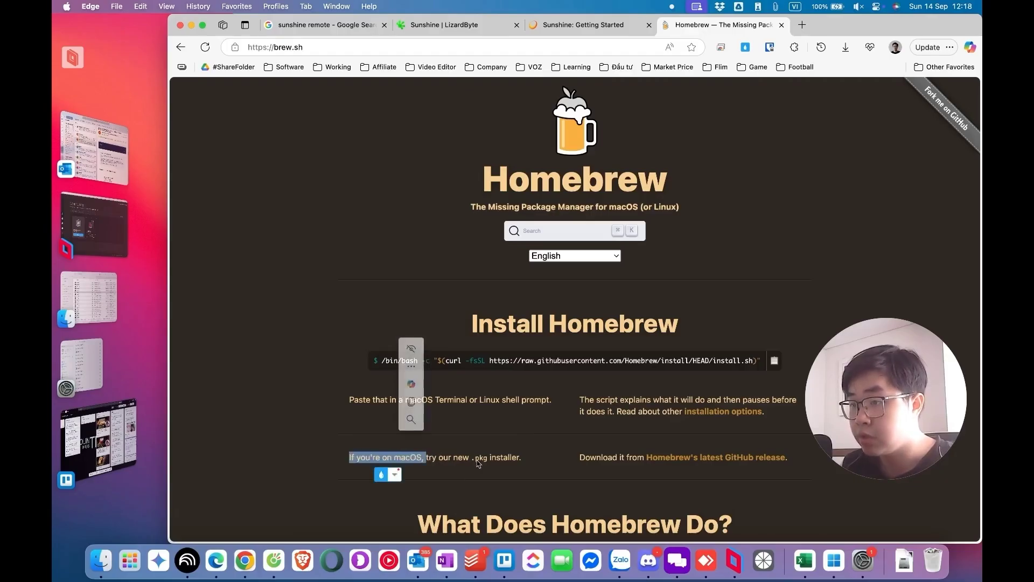
click(693, 459)
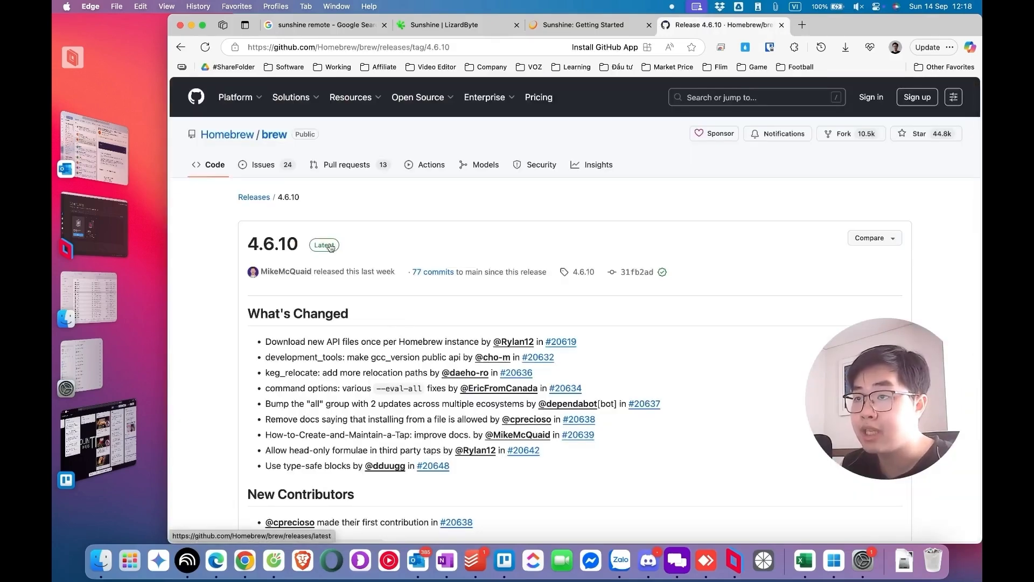
scroll(309, 397, down, 5)
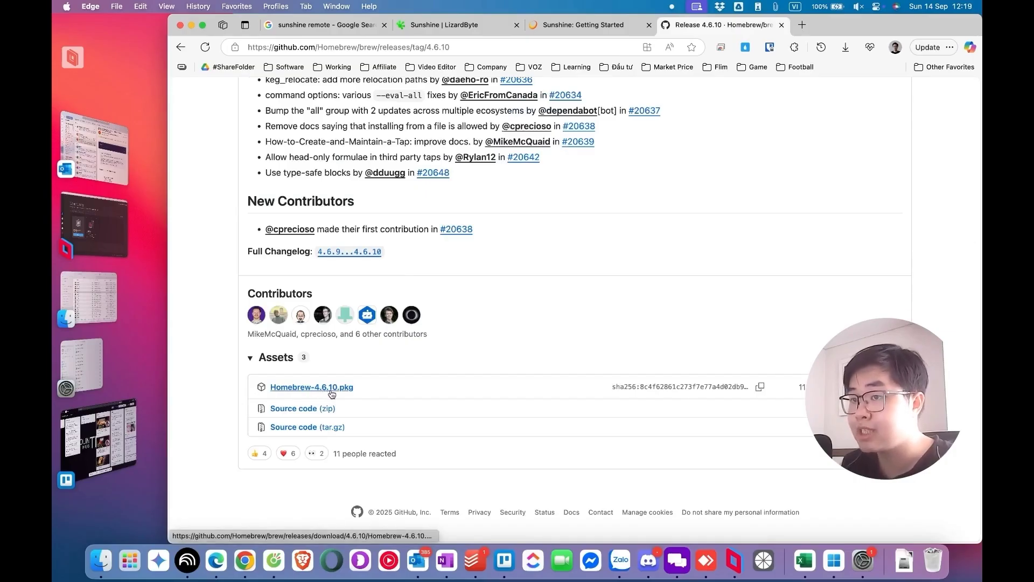
click(905, 559)
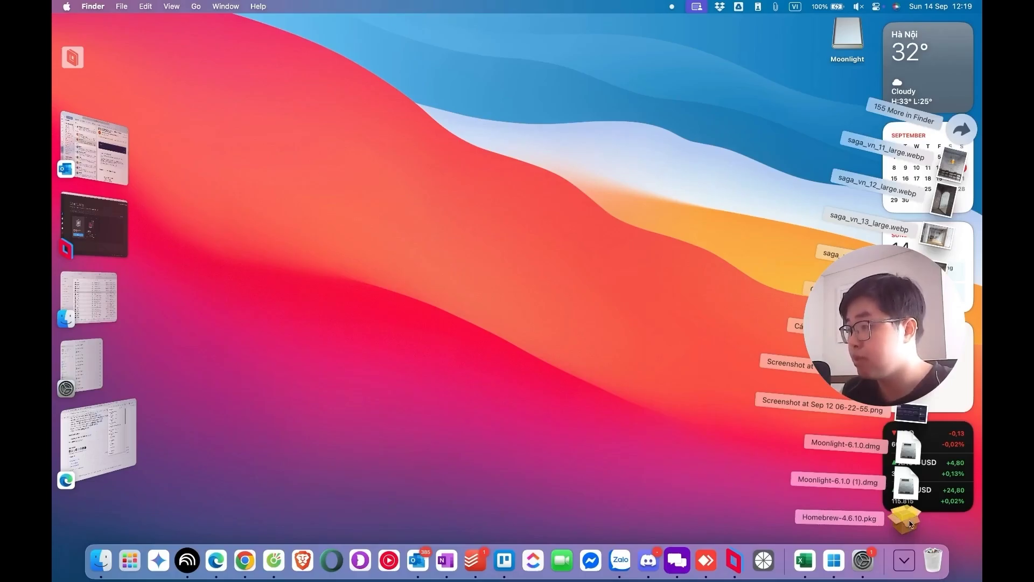
Run the Homebrew pkg, copy the 'xcode-select --install' command from its alert, and close the installer
click(908, 519)
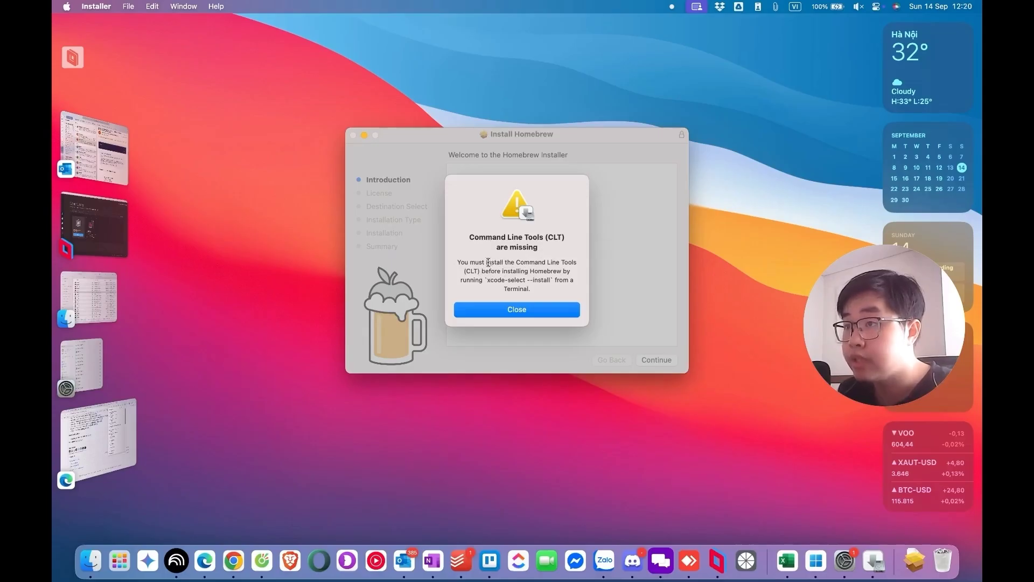
double_click(491, 280)
click(487, 280)
drag(487, 280, 551, 281)
key(super+c)
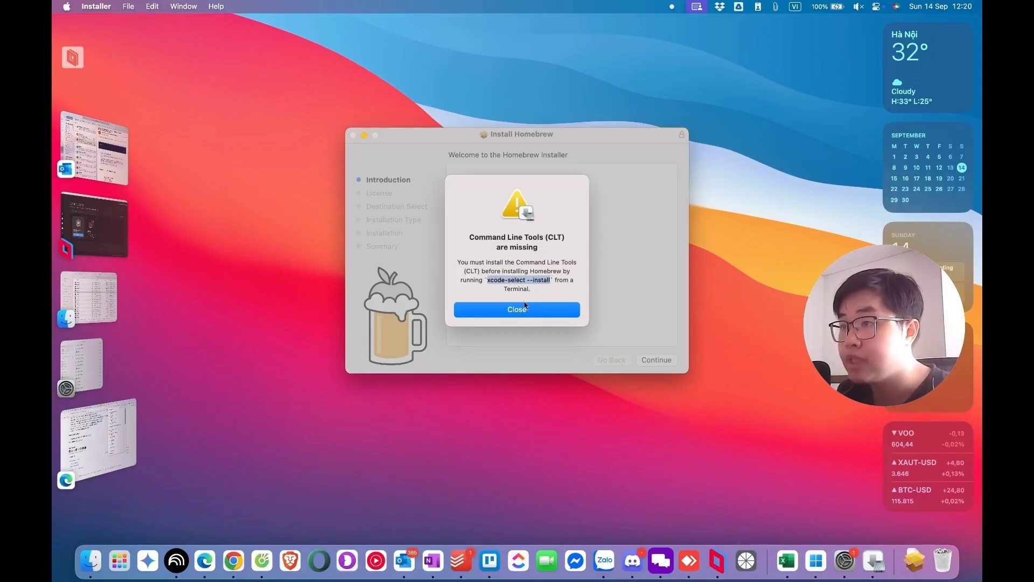
click(525, 309)
Launch Terminal via Spotlight search
key(super+space)
text(terminal)
key(Return)
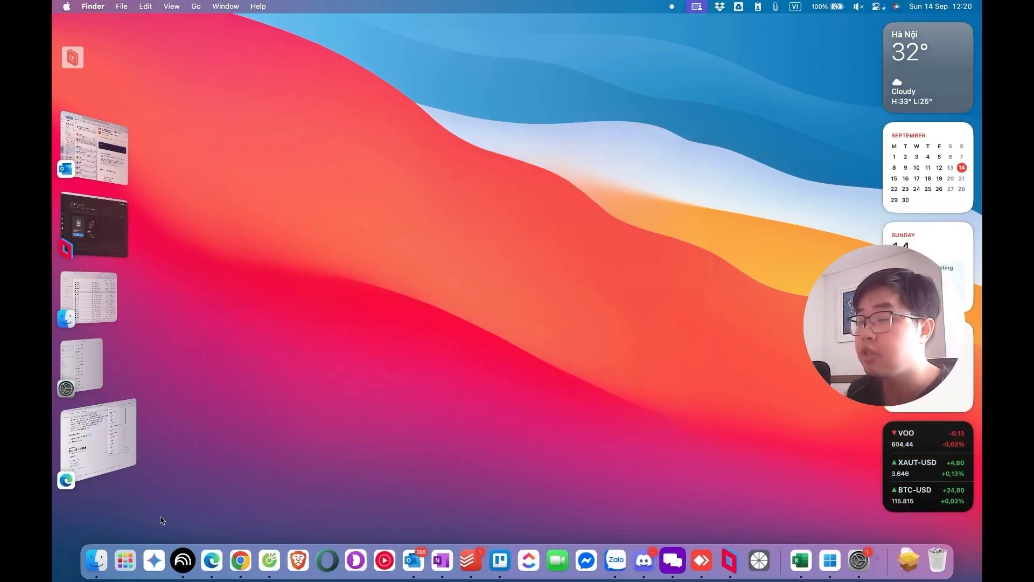
Paste and run 'xcode-select --install' in Terminal
right_click(495, 120)
click(503, 148)
key(Return)
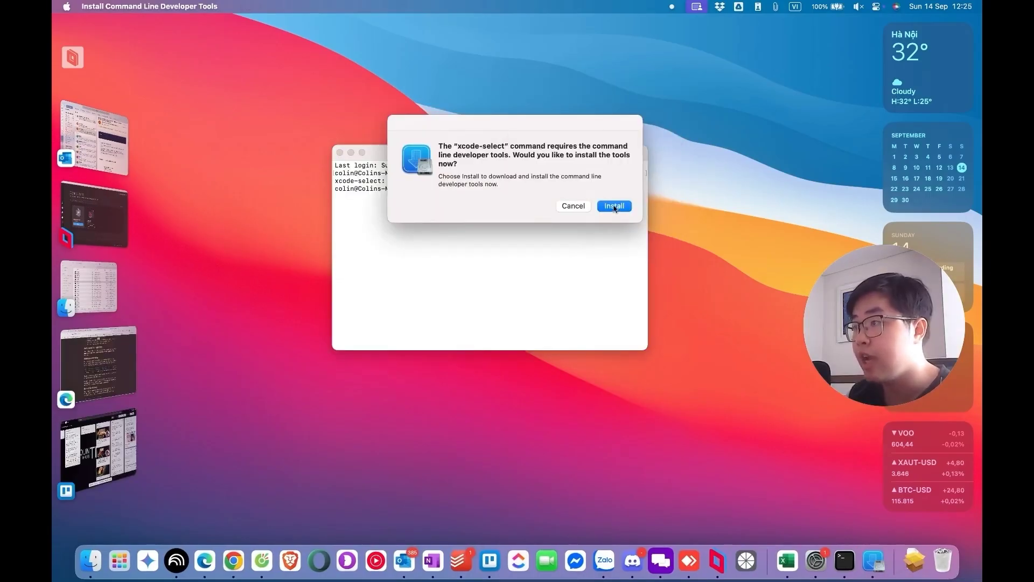
Start the developer tools install, agree to the licence, and dismiss the network error
click(616, 206)
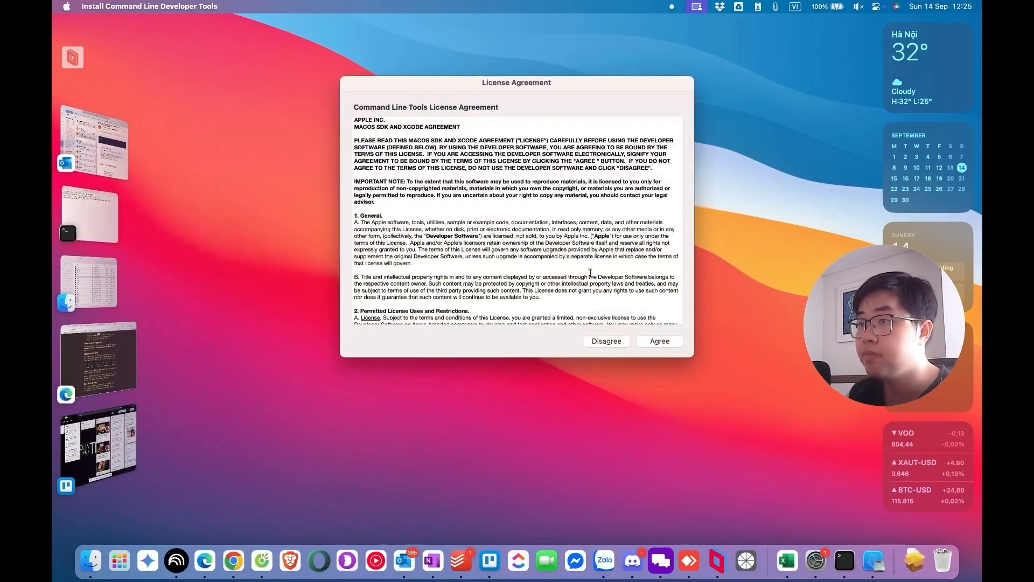
click(651, 342)
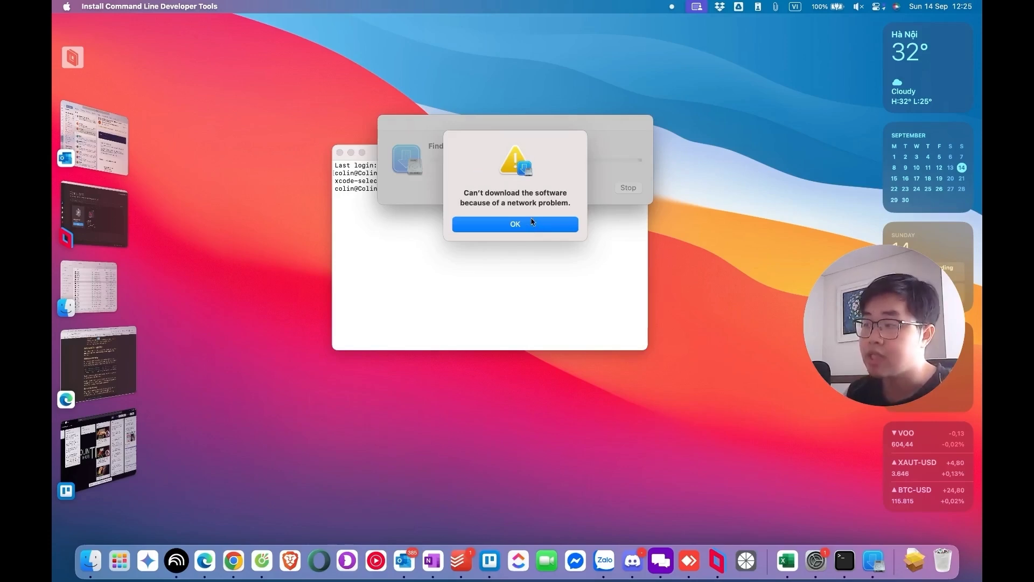
click(502, 230)
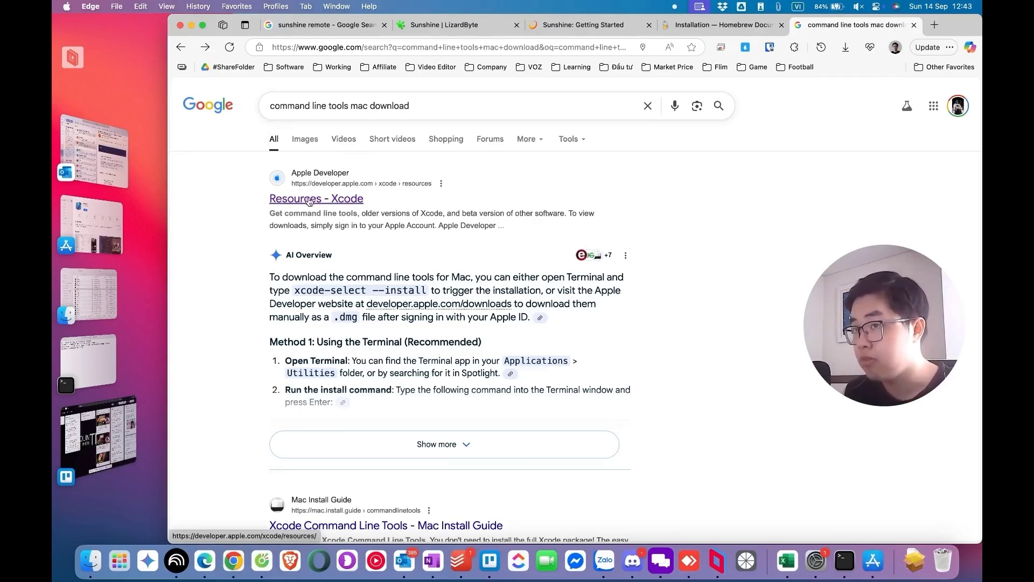
Locate Command Line Tools for Xcode 26 Release Candidate in Apple's downloads and download its .dmg
click(311, 201)
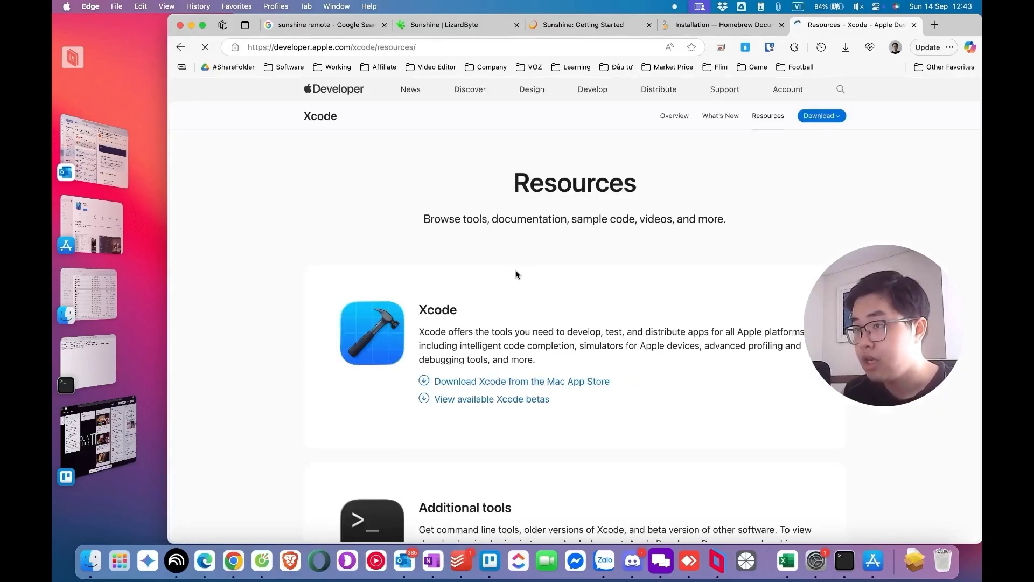
scroll(504, 289, down, 2)
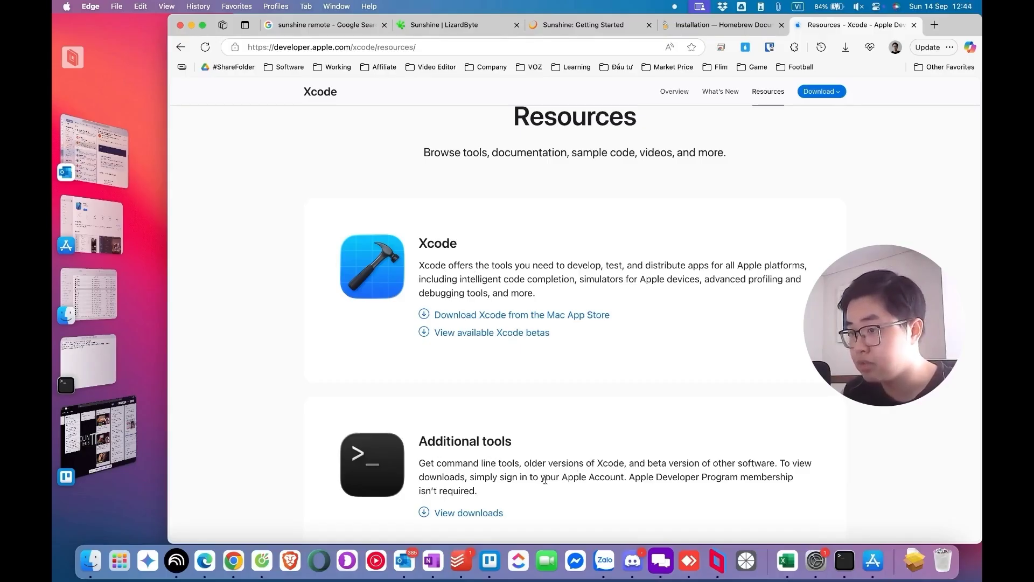
click(440, 514)
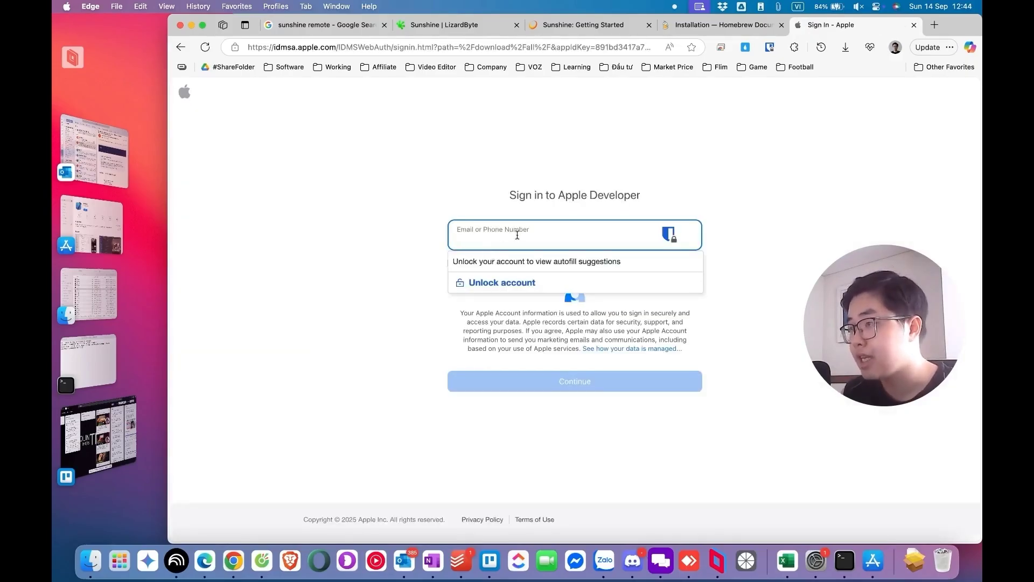
click(410, 262)
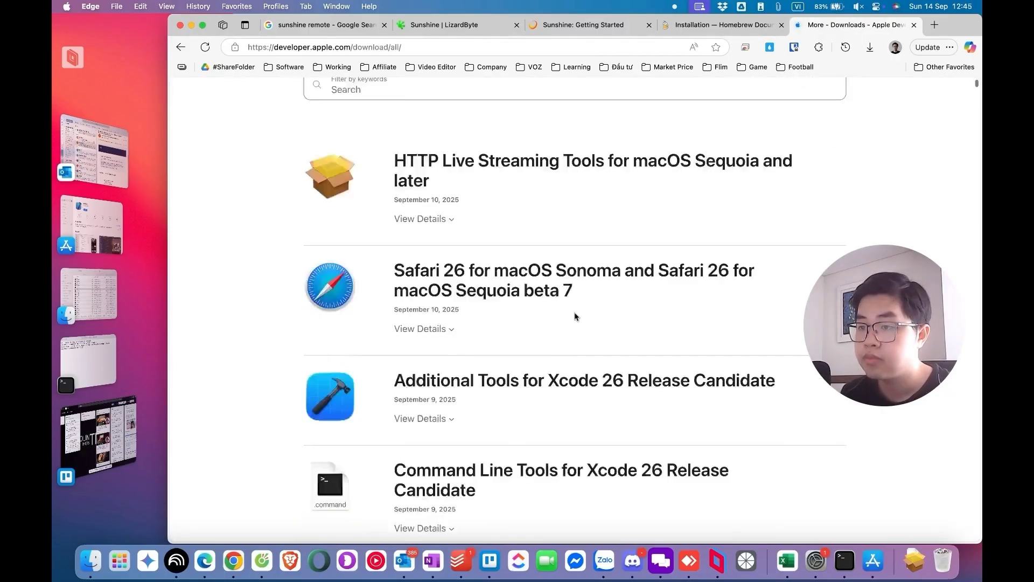
scroll(574, 318, down, 3)
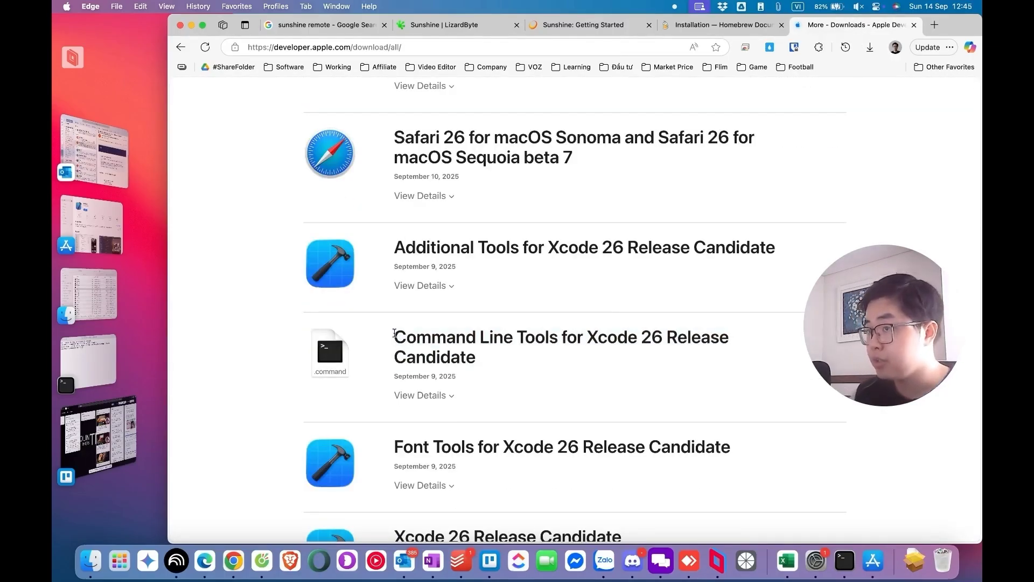
drag(395, 333, 627, 359)
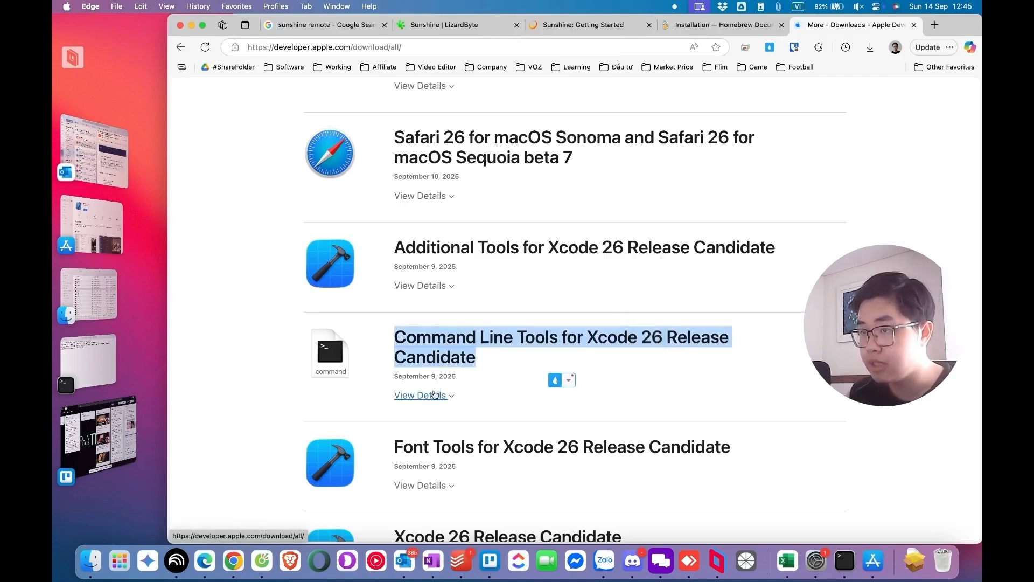
click(455, 401)
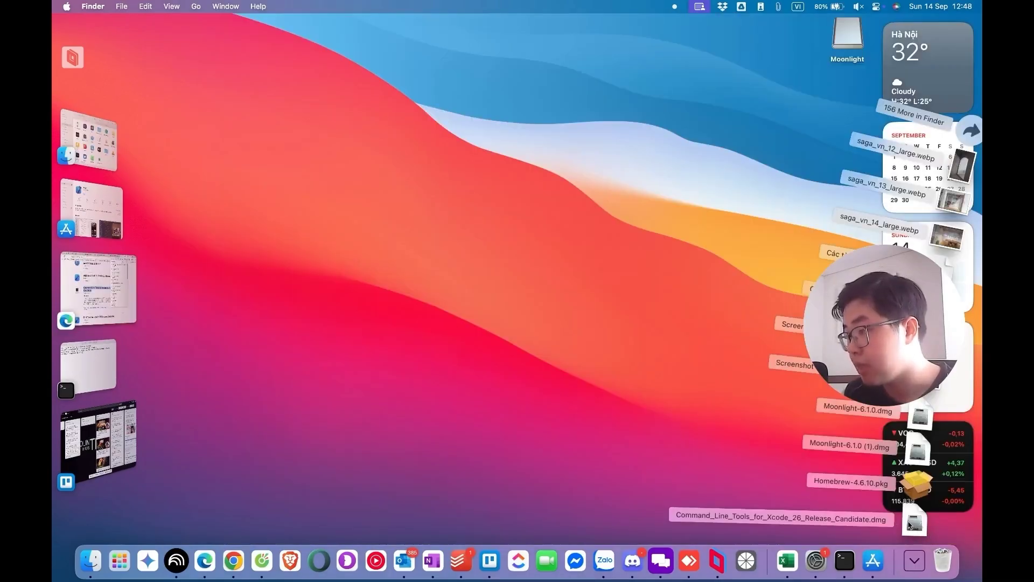
Open the Command Line Tools disk image, launch Command Line Tools.pkg, and agree to the licence
click(914, 524)
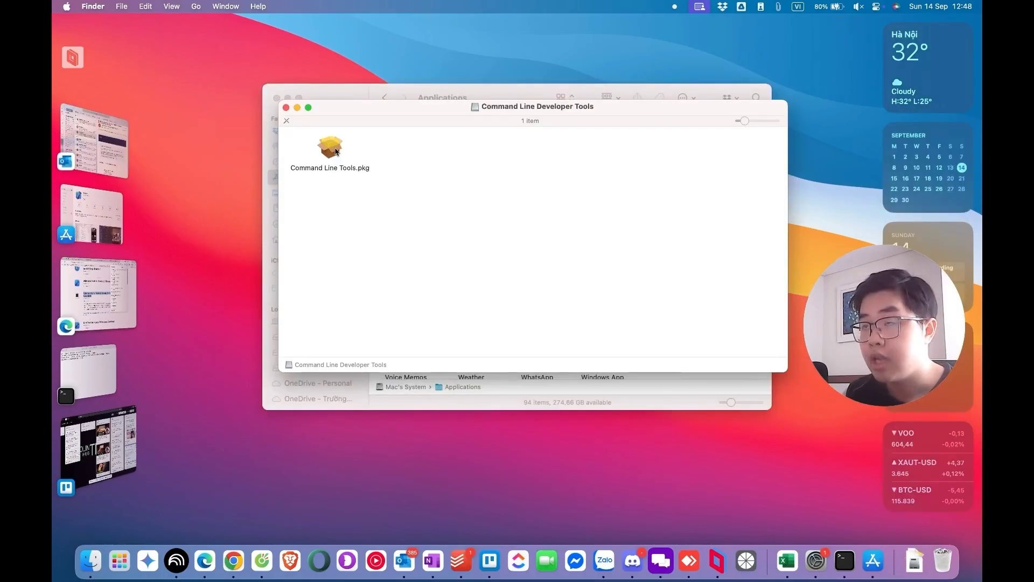
double_click(332, 148)
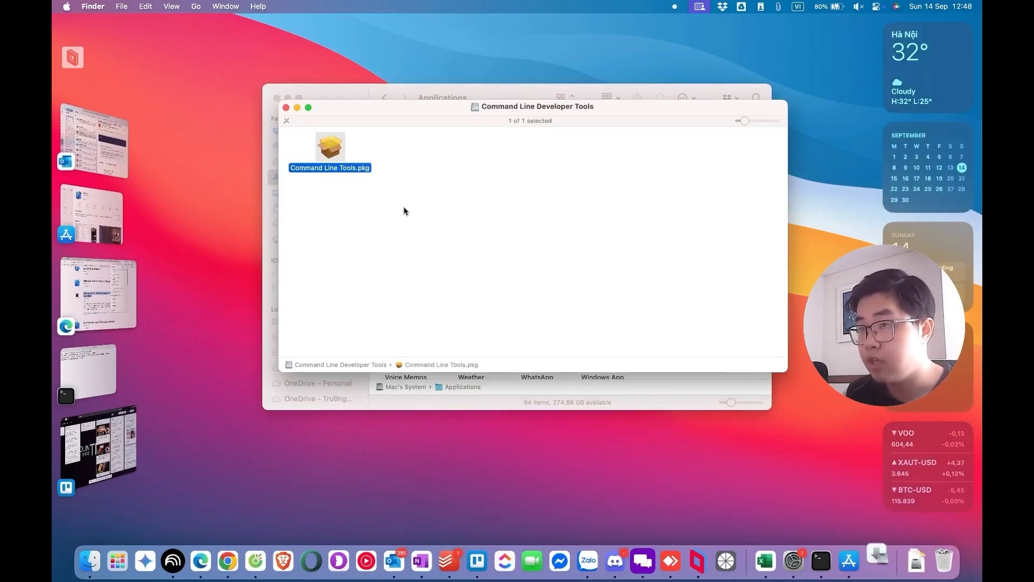
click(649, 363)
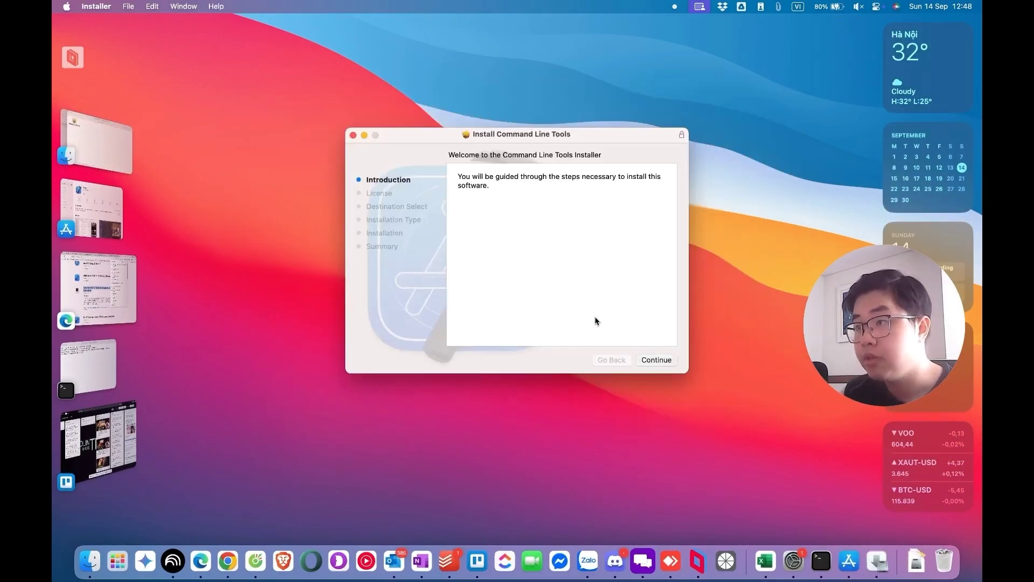
click(657, 362)
click(623, 286)
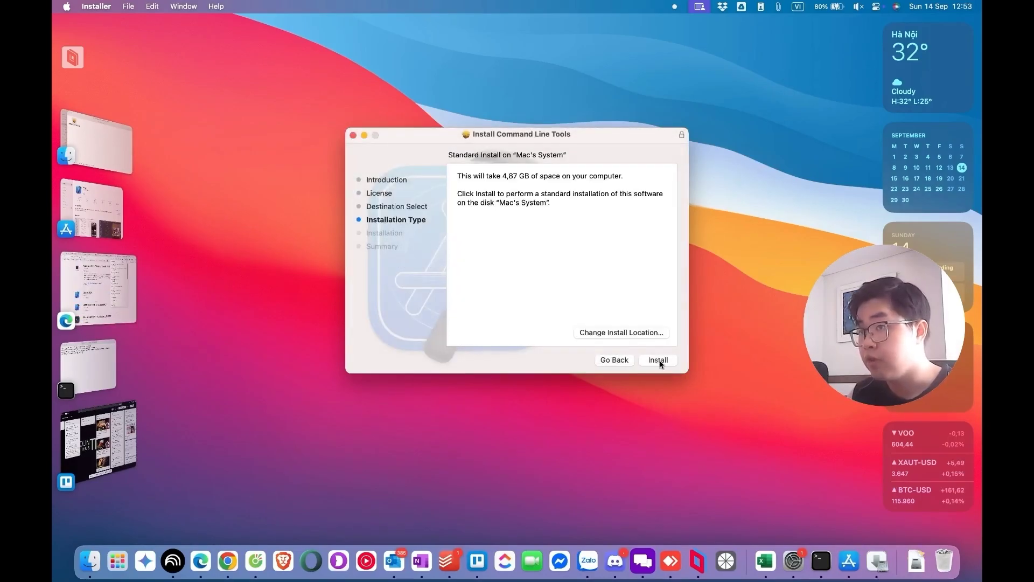
Install the package, authorising with the account password, and close the installer when it succeeds
click(660, 361)
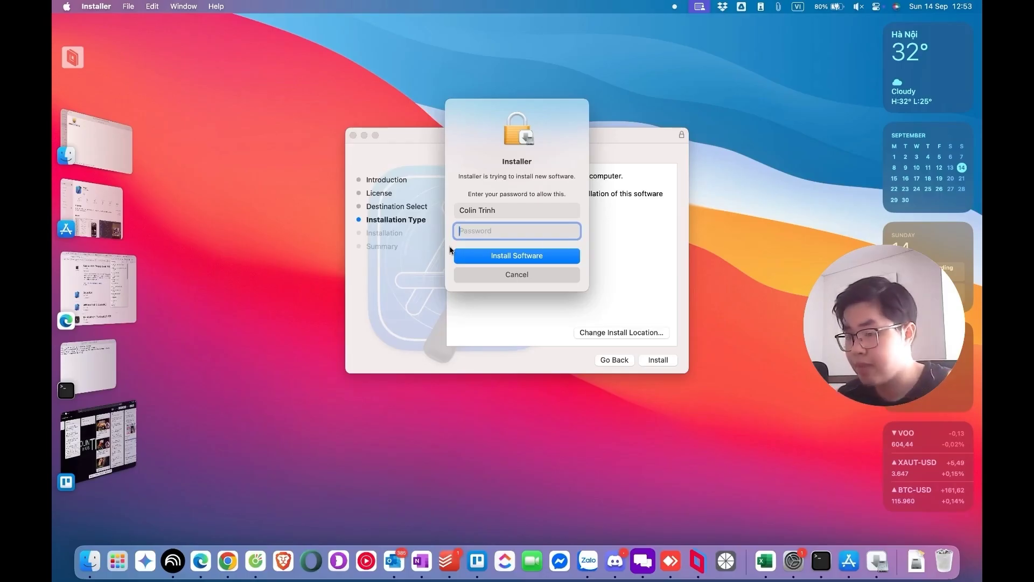
text(•••••••••)
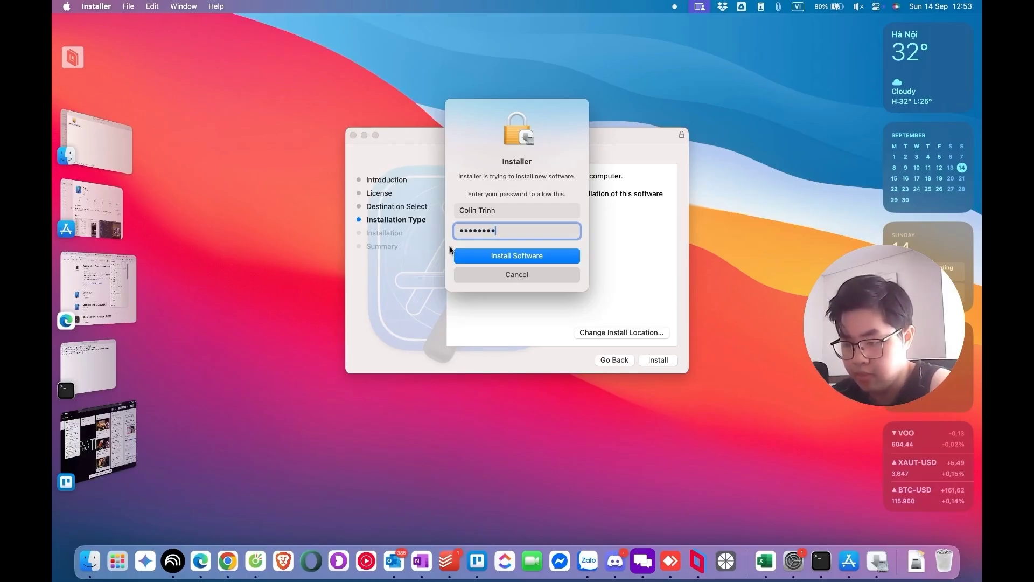
key(Return)
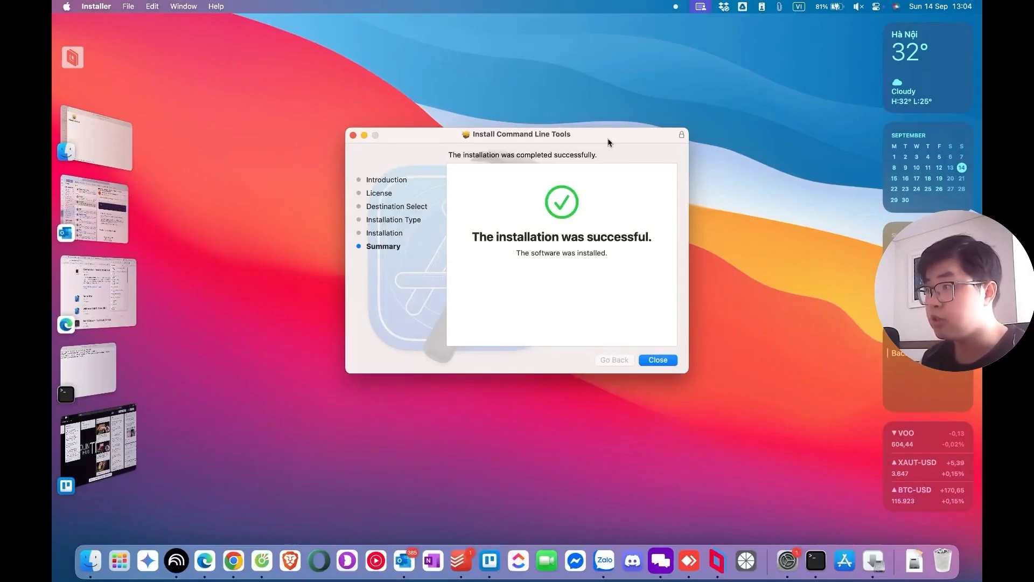
click(656, 359)
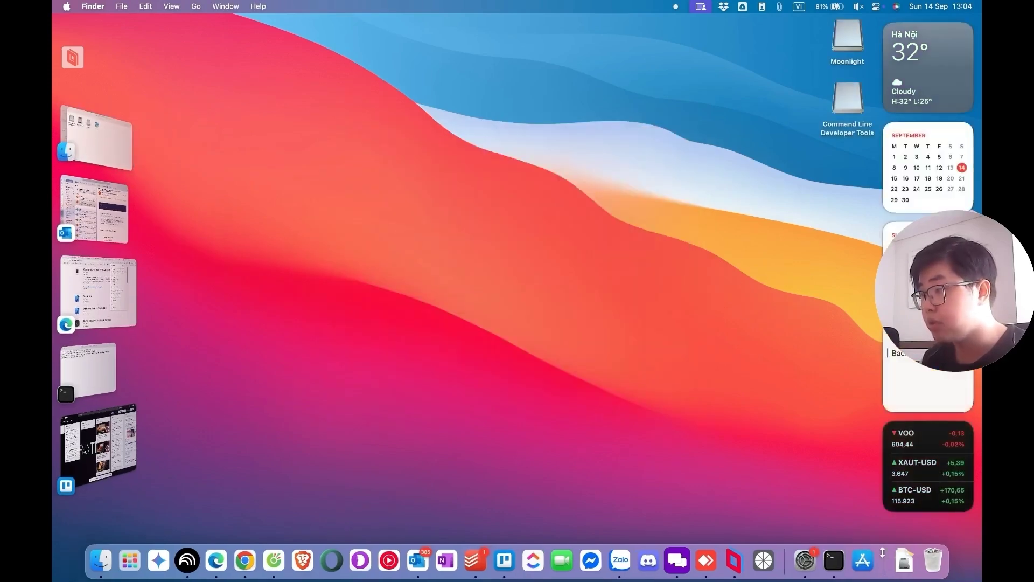
Install Homebrew-4.6.10.pkg from Downloads, accepting its licence, then move the installer to the Trash
click(903, 561)
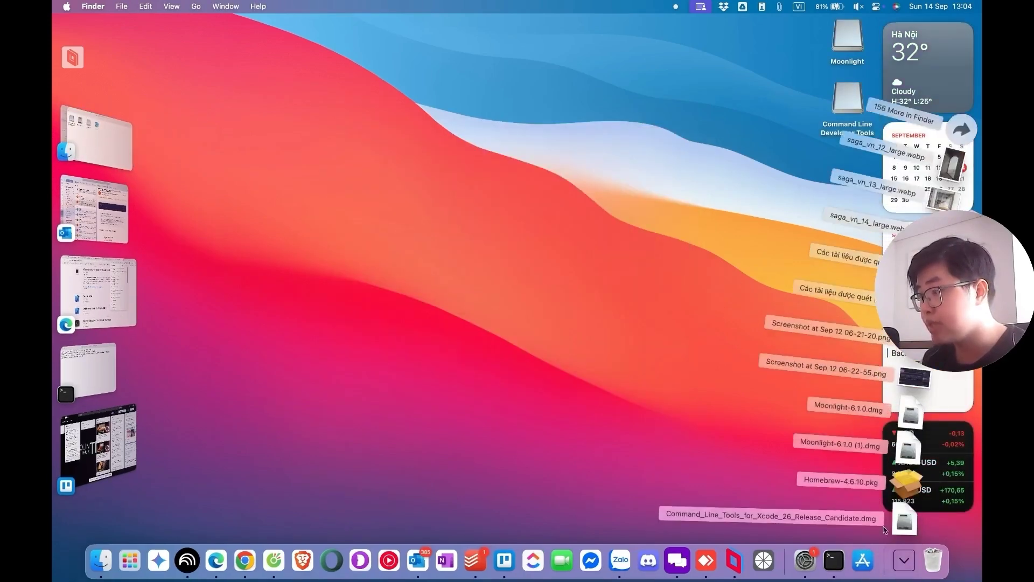
click(908, 482)
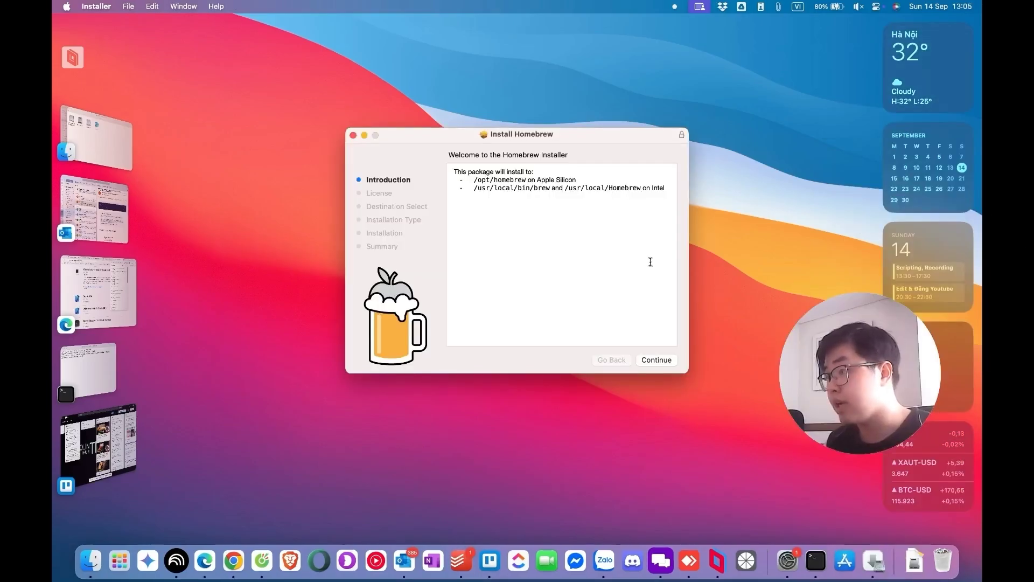
click(657, 359)
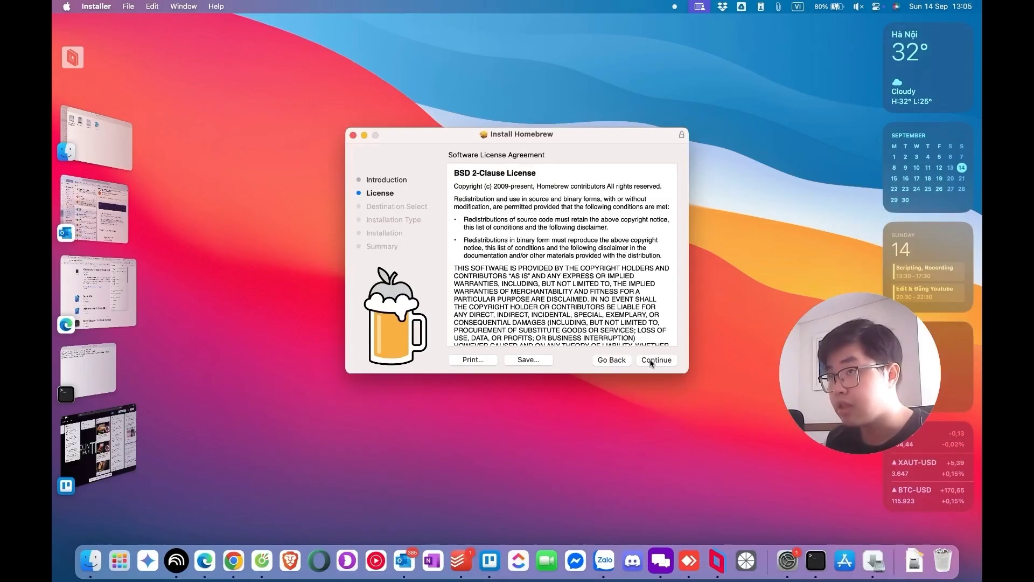
click(657, 360)
click(623, 343)
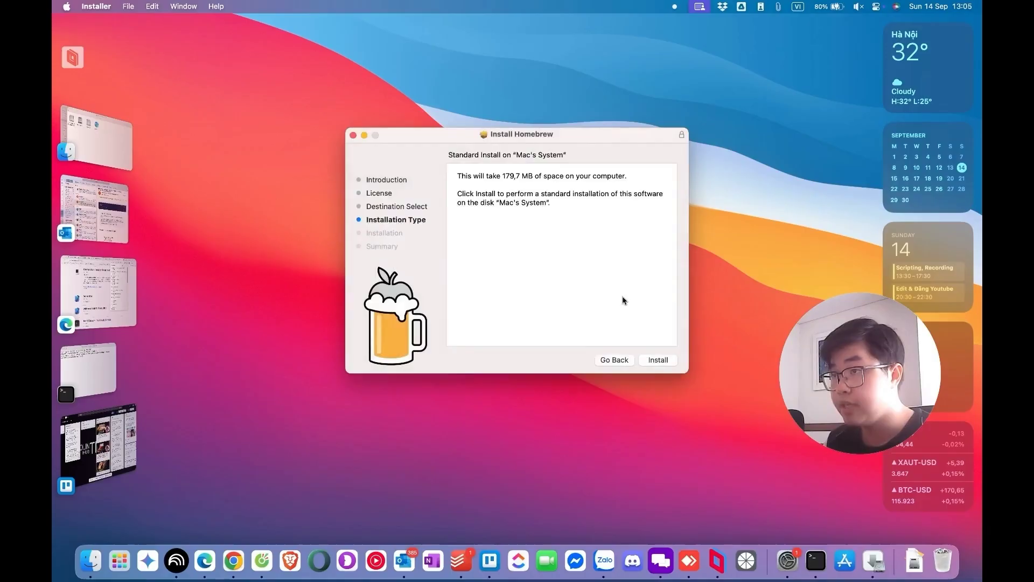
click(658, 360)
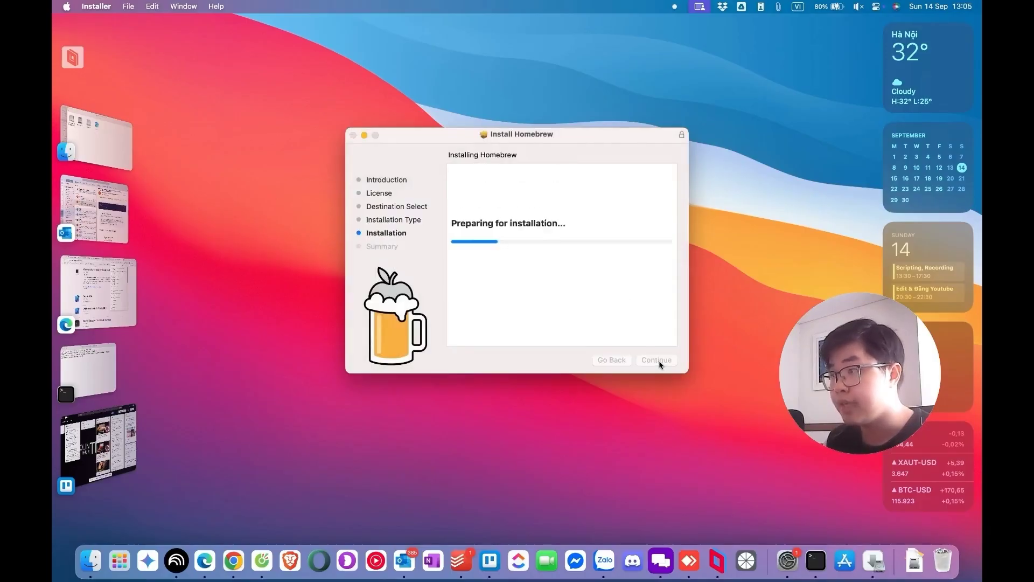
text(••••••••)
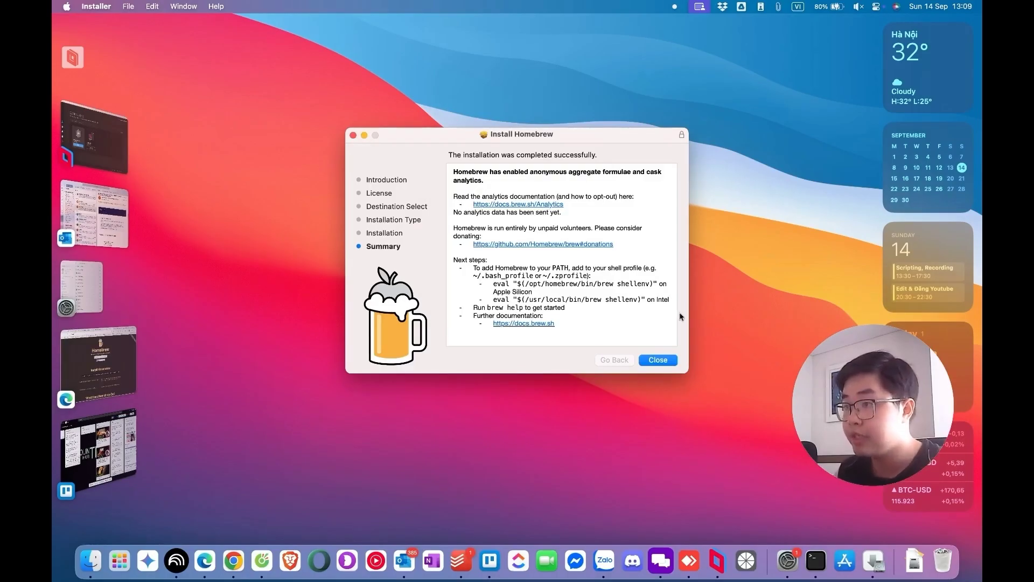
click(660, 358)
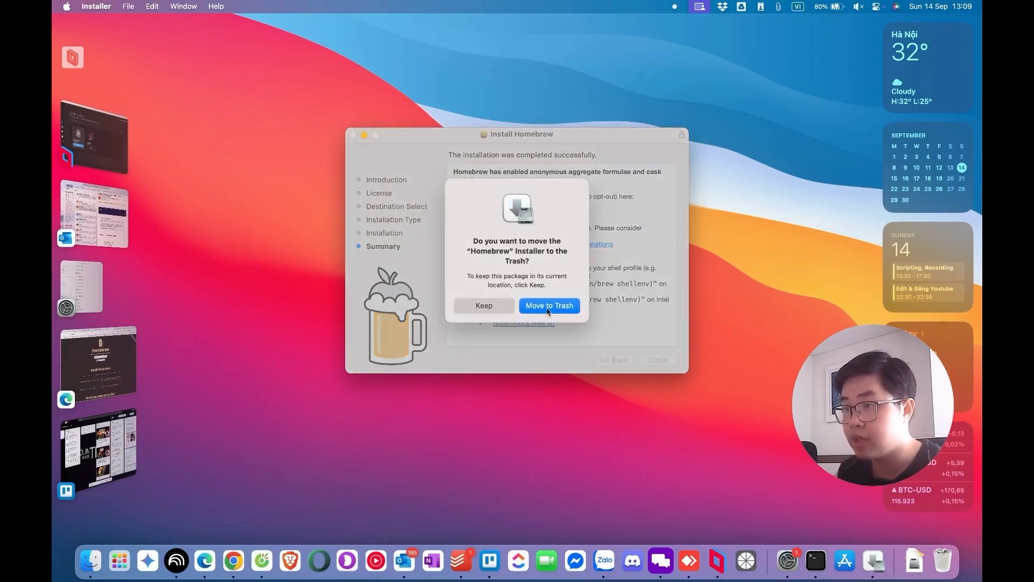
click(546, 305)
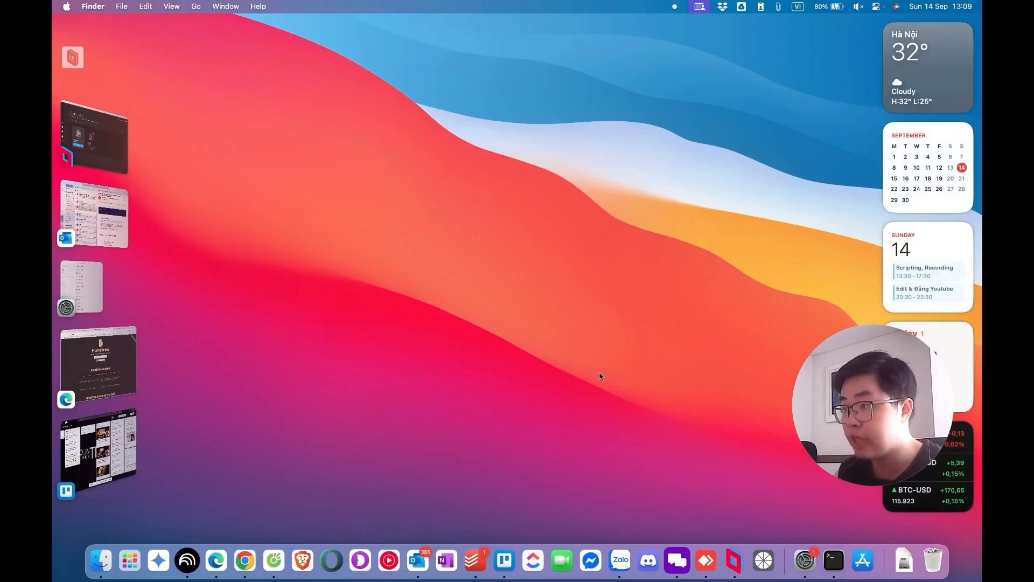
Copy the guide's 'brew tap LizardByte/homebrew' and 'brew install sunshine' commands and run them in Terminal
click(216, 557)
key(ctrl+shift+Tab)
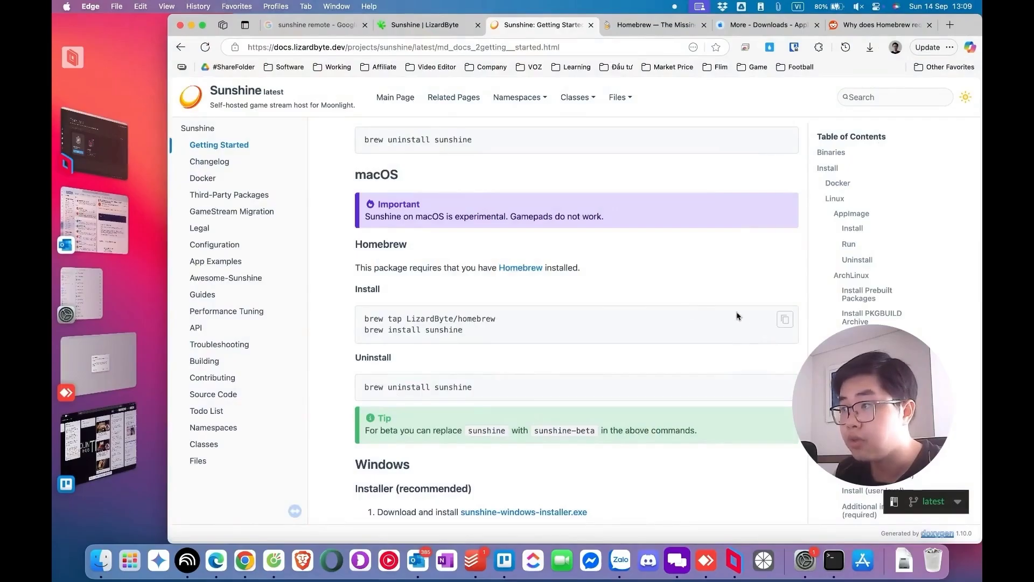
click(785, 320)
click(834, 560)
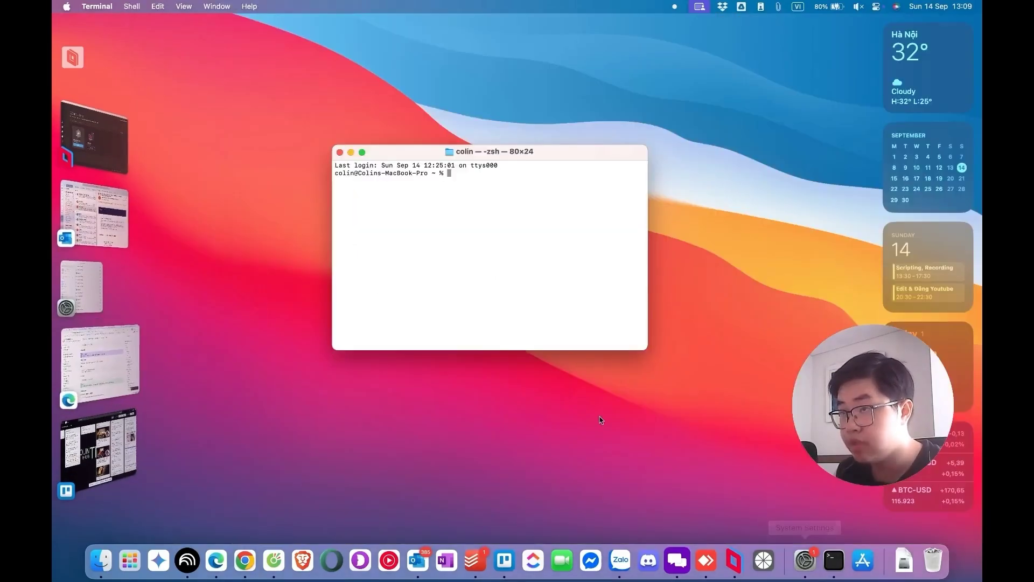
key(super+v)
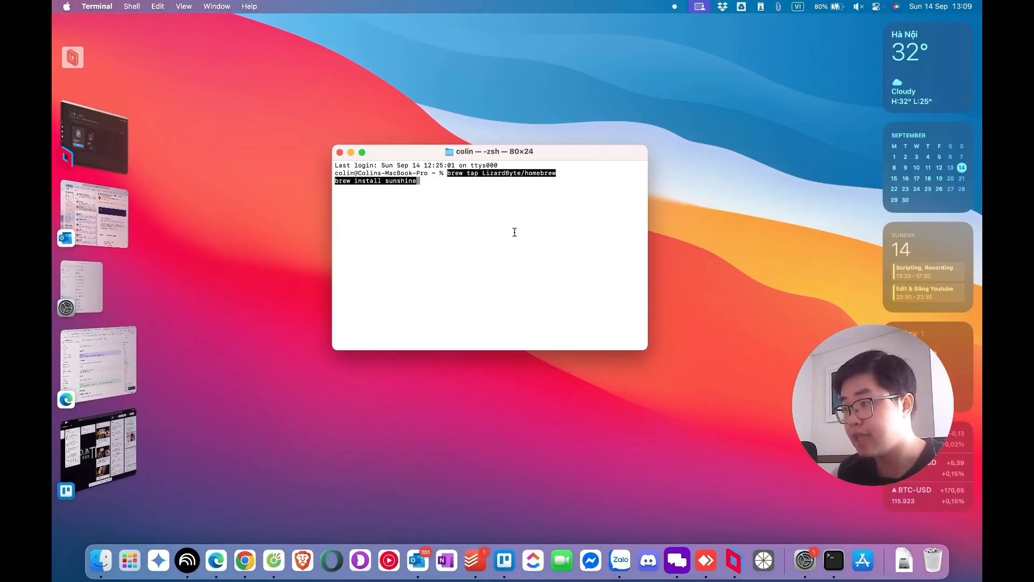
key(Return)
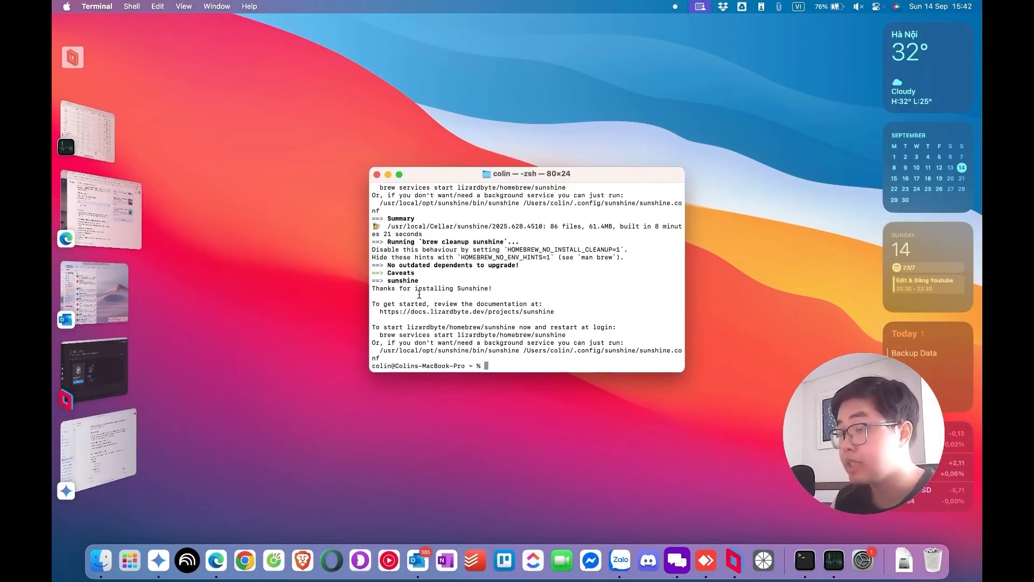
Run 'brew services start lizardbyte/homebrew/sunshine' and grant sunshine screen recording permission
triple_click(510, 288)
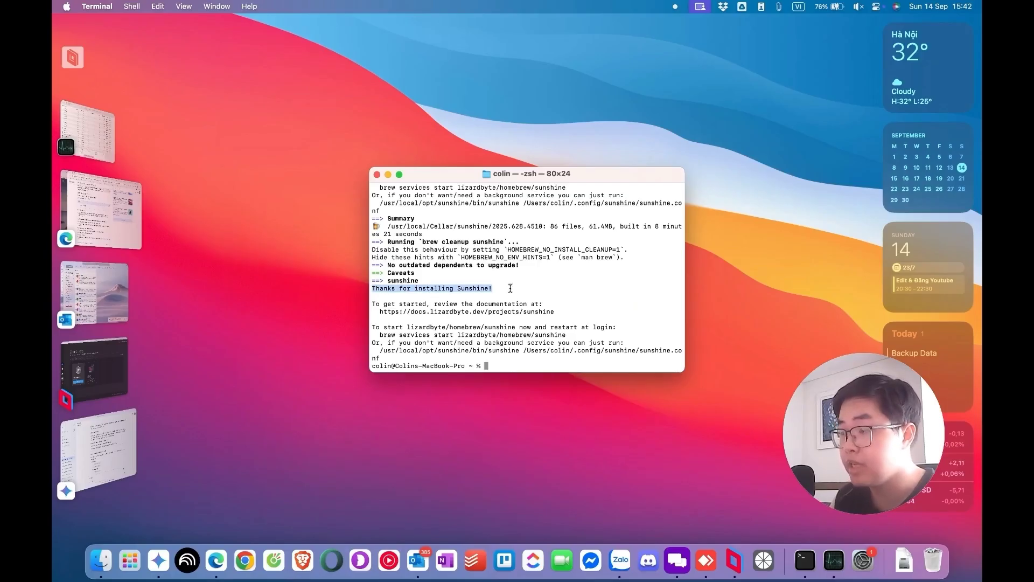
triple_click(435, 335)
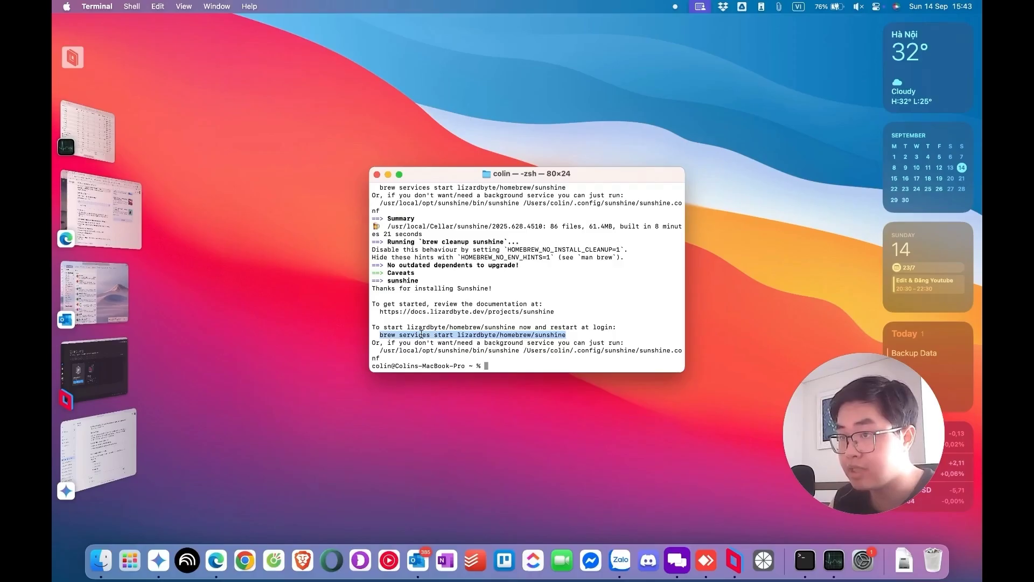
click(489, 366)
key(super+v)
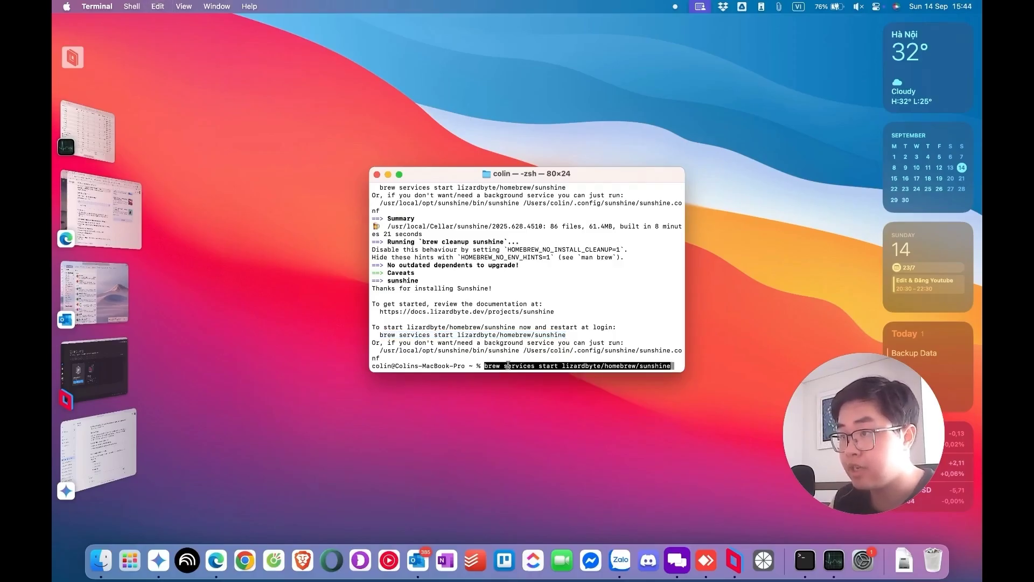
key(Return)
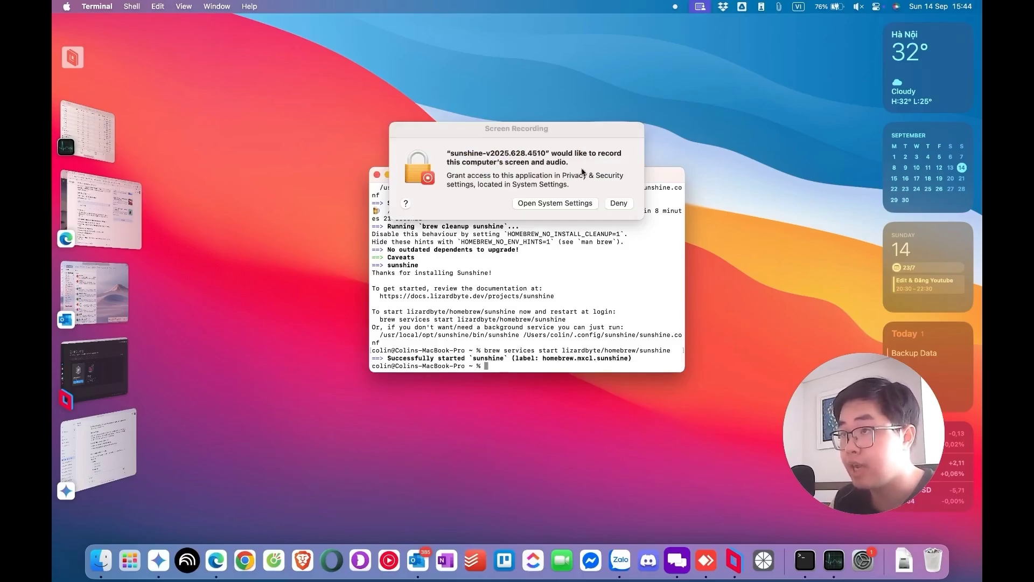
click(563, 203)
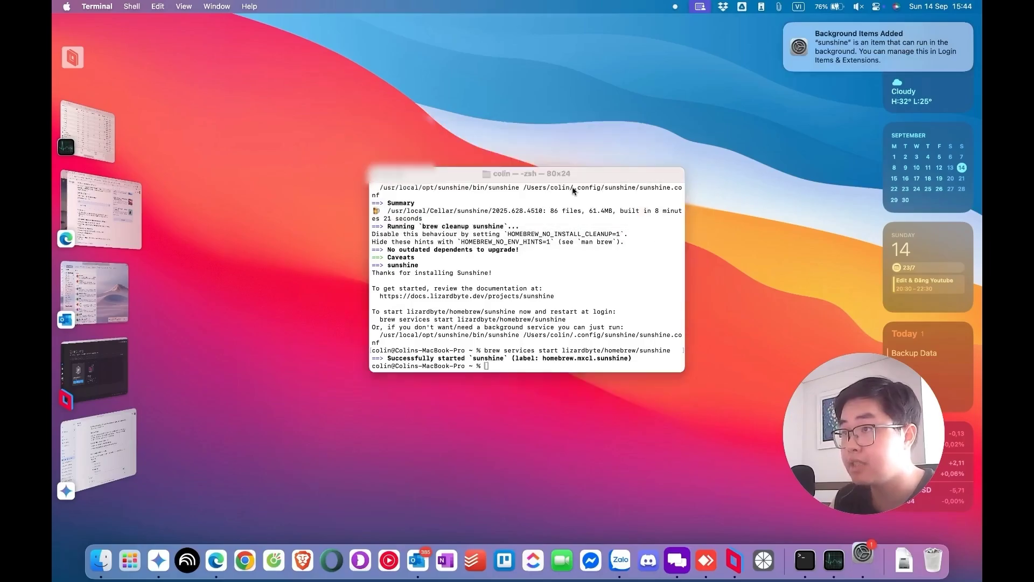
click(687, 339)
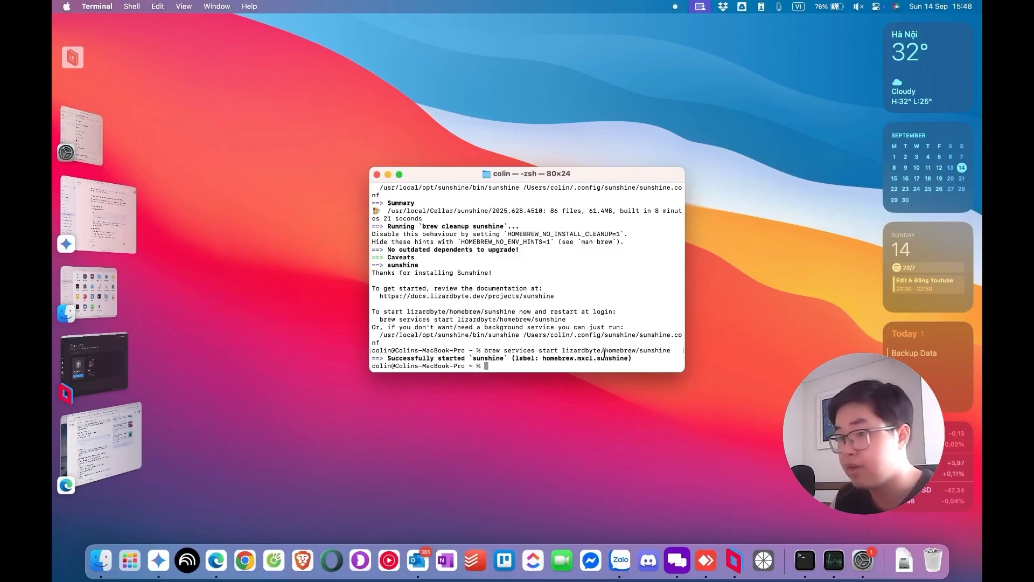
click(100, 442)
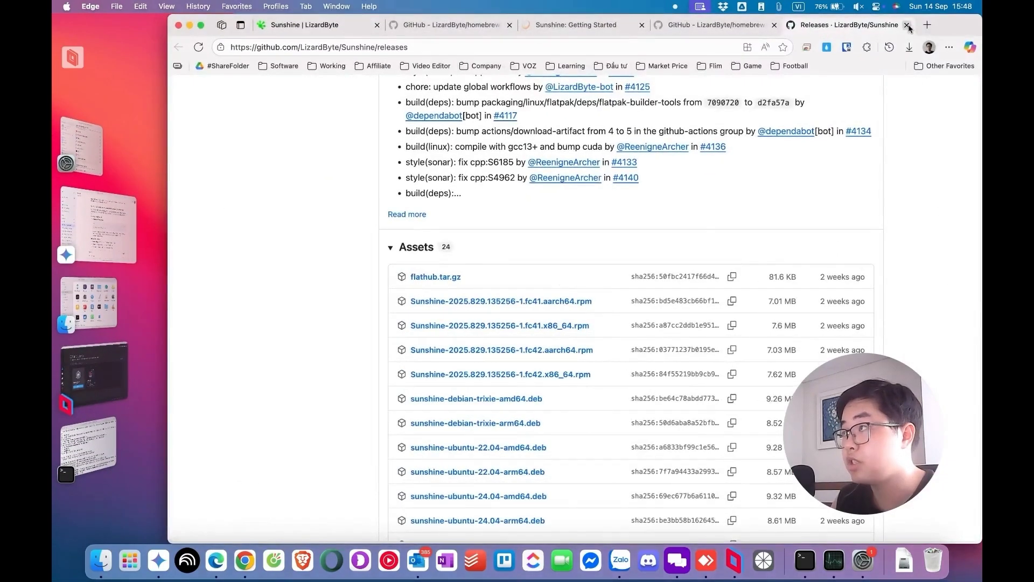
click(928, 25)
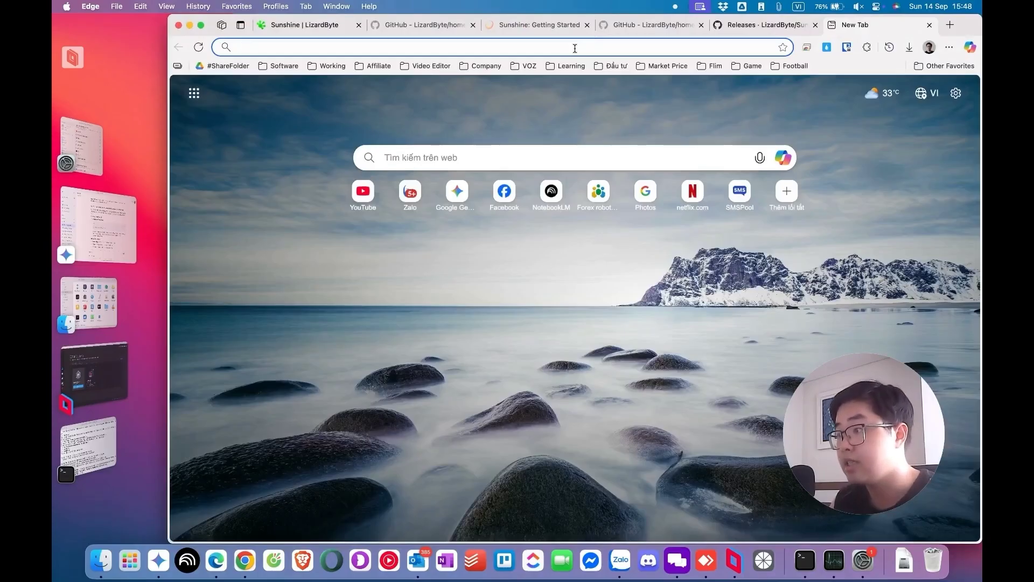
key(super+v)
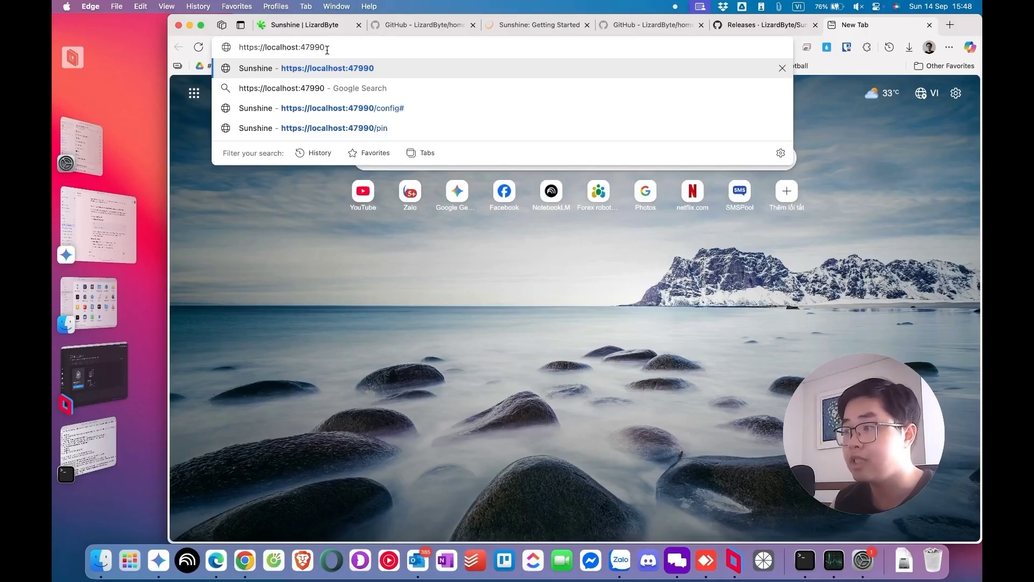
key(Return)
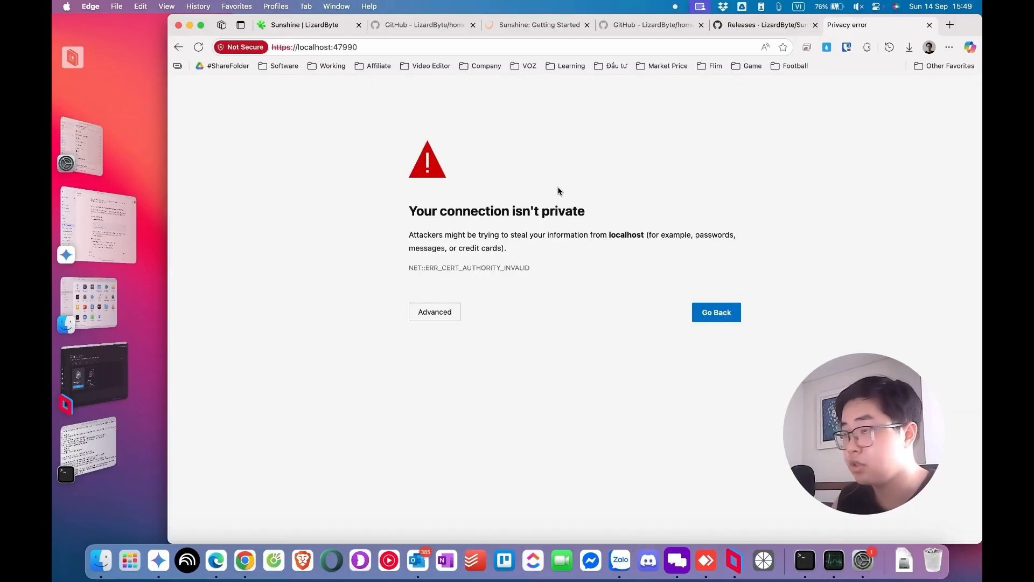
click(440, 318)
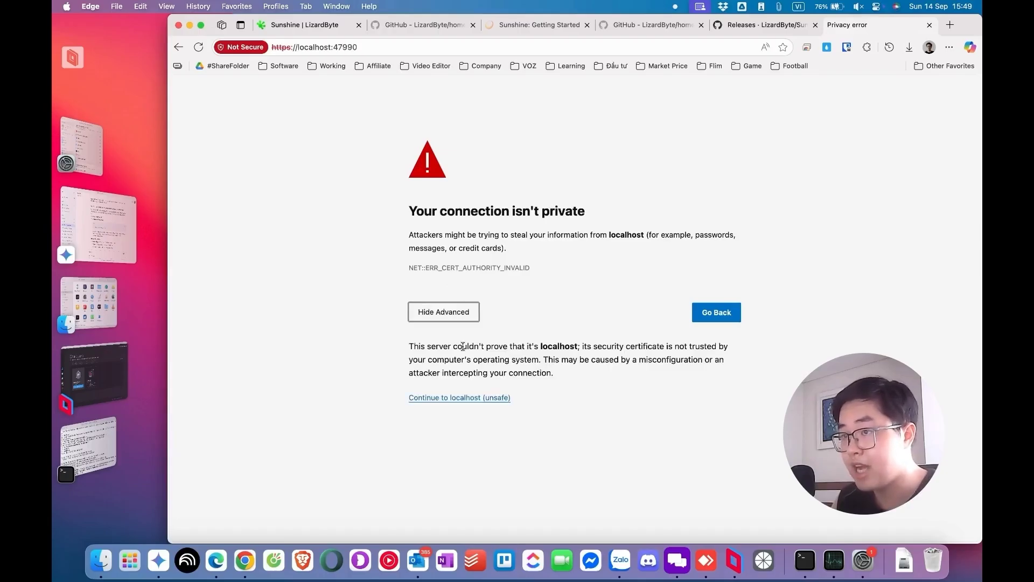
click(449, 400)
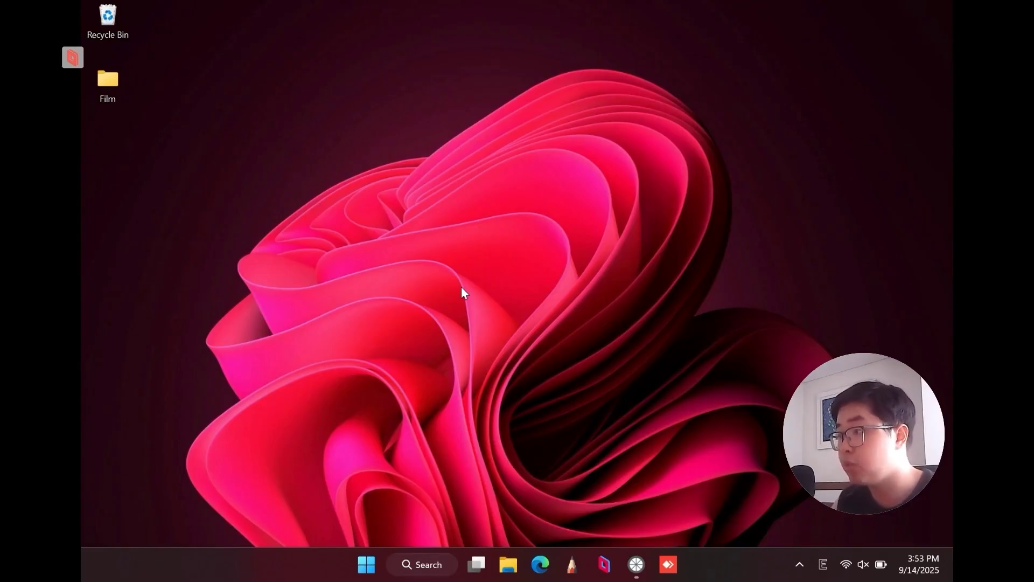
In Moonlight, dismiss the Add Host dialog and select the locked Mac host tile to get a pairing PIN
click(641, 516)
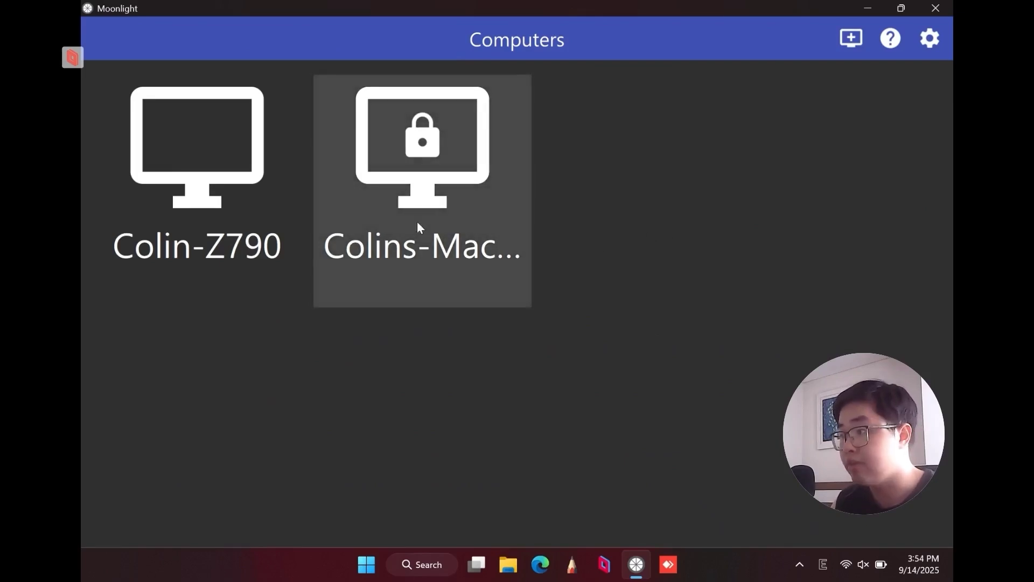
click(851, 37)
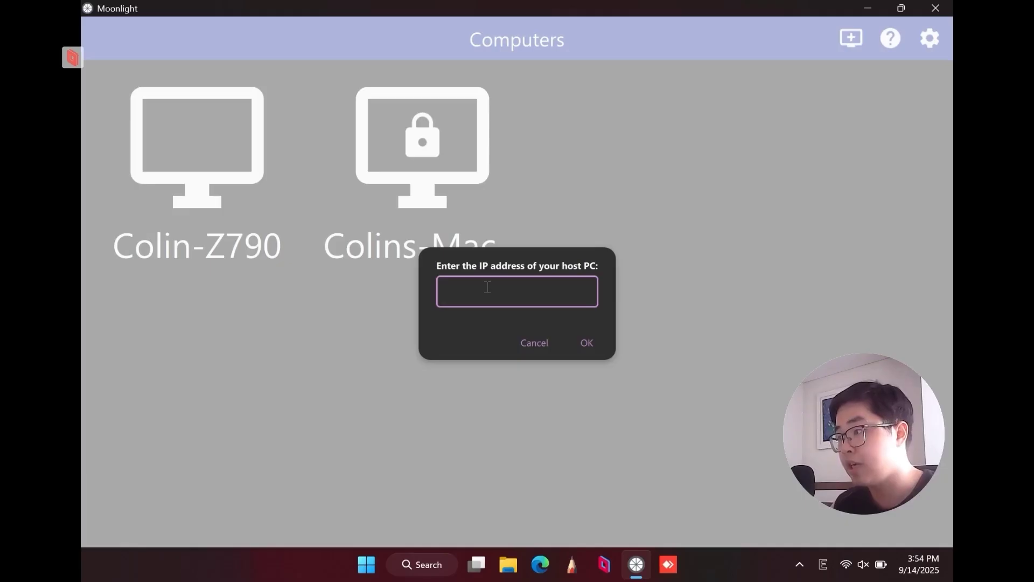
key(Escape)
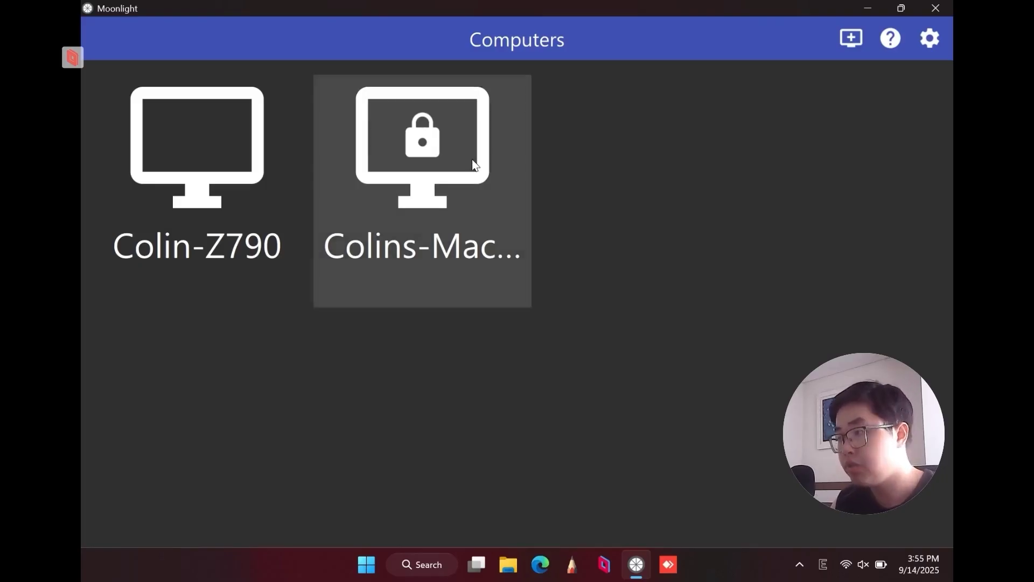
click(448, 167)
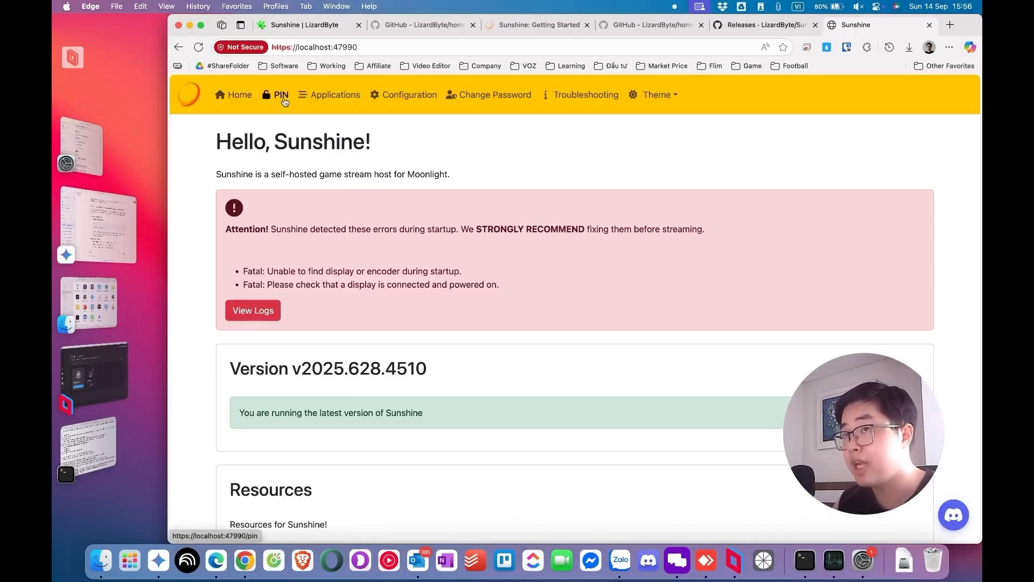
On Sunshine's PIN page, enter the Moonlight pairing PIN and the client's device name, then send
click(284, 102)
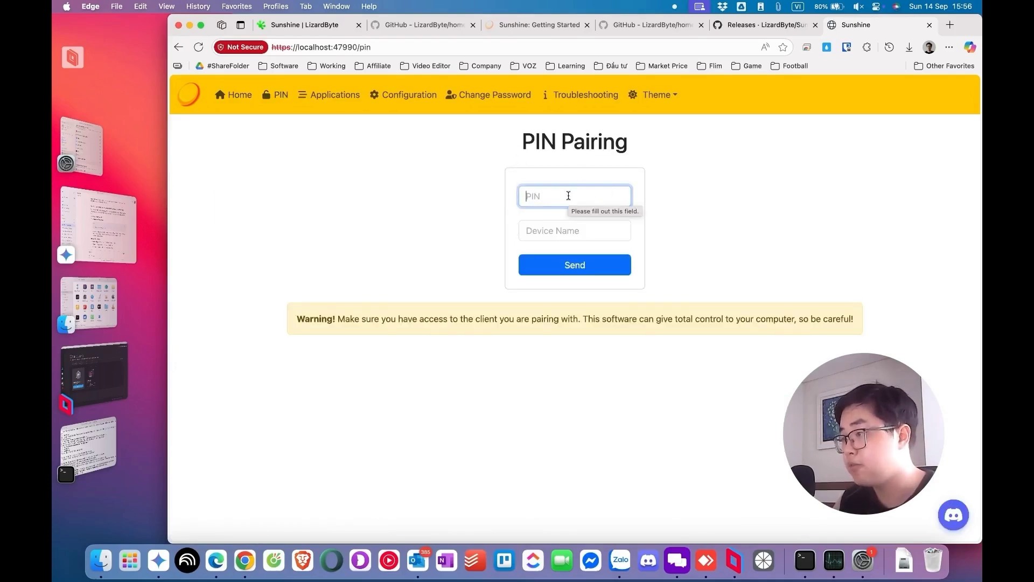
text(1234)
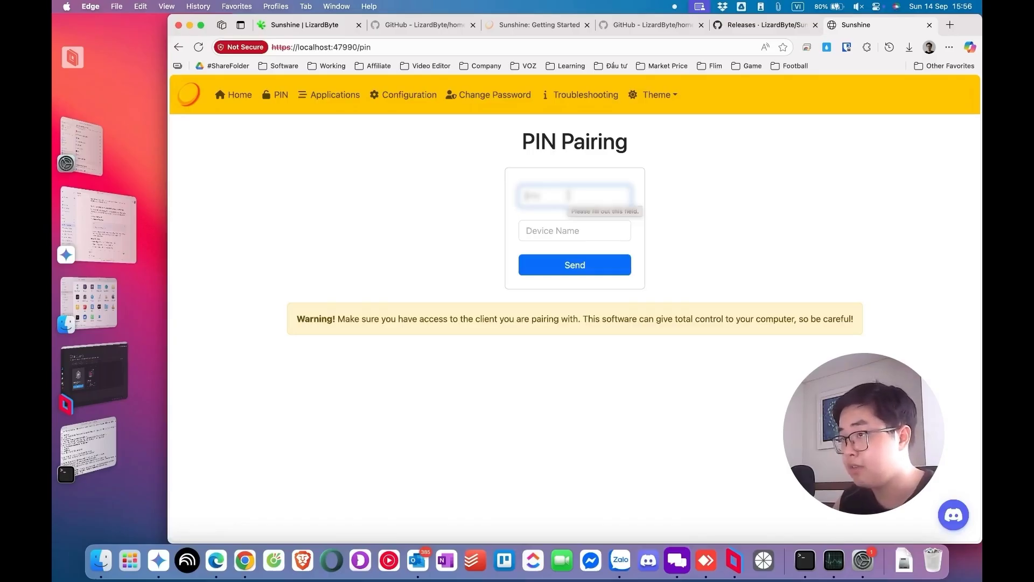
click(539, 231)
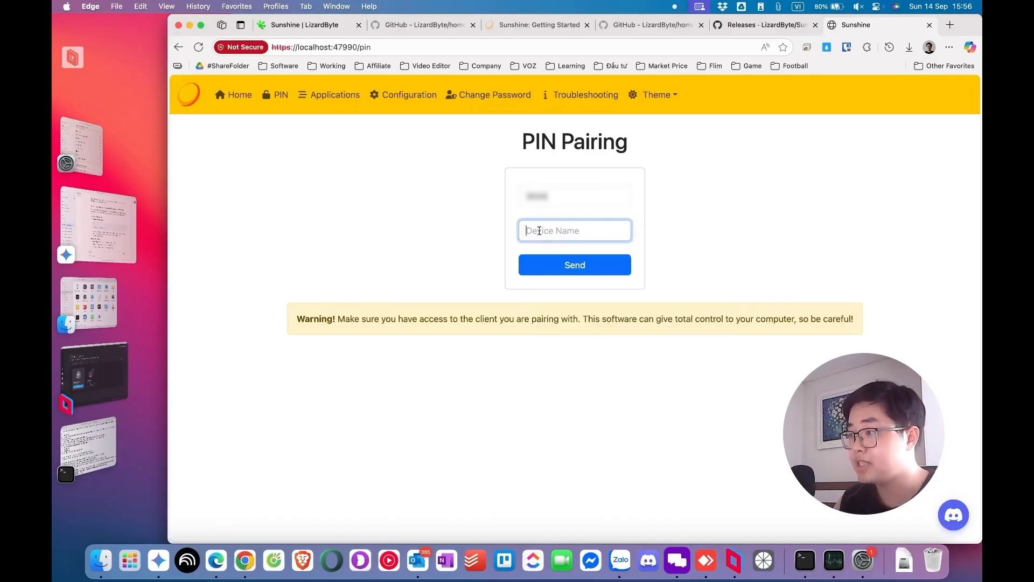
text(Colin's Surface Go)
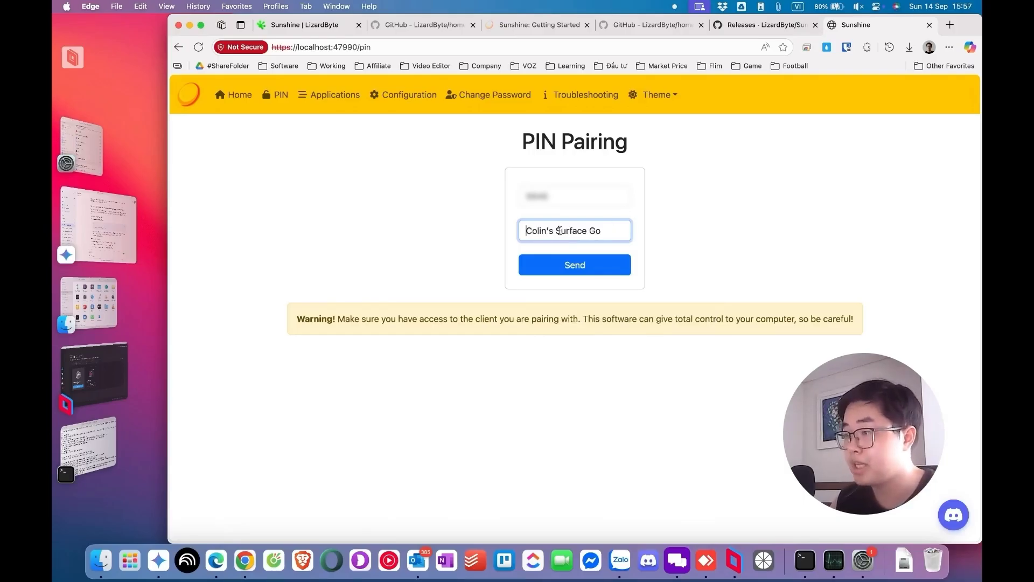
click(570, 273)
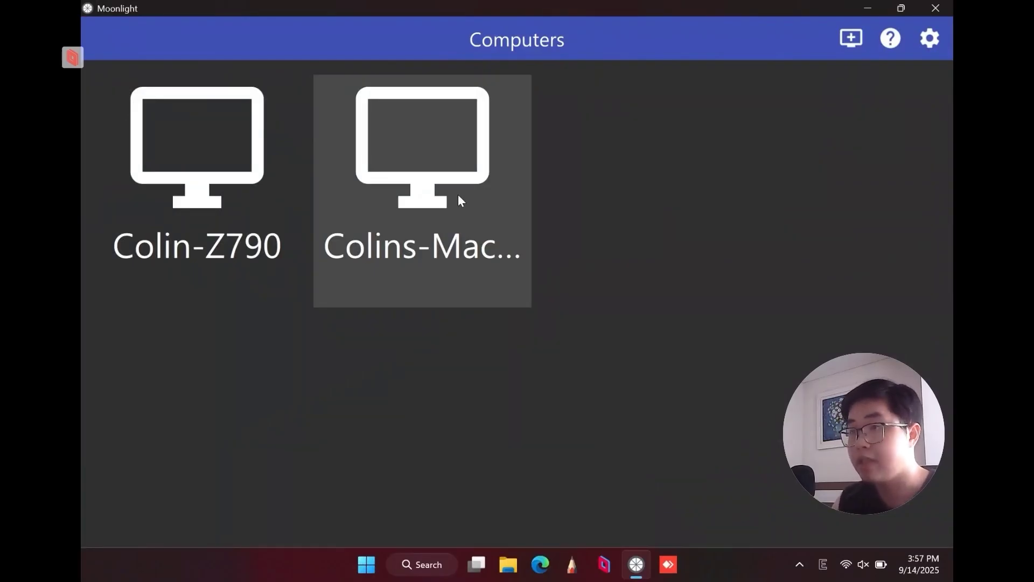
Open the unlocked Mac host and launch its Desktop stream
click(459, 200)
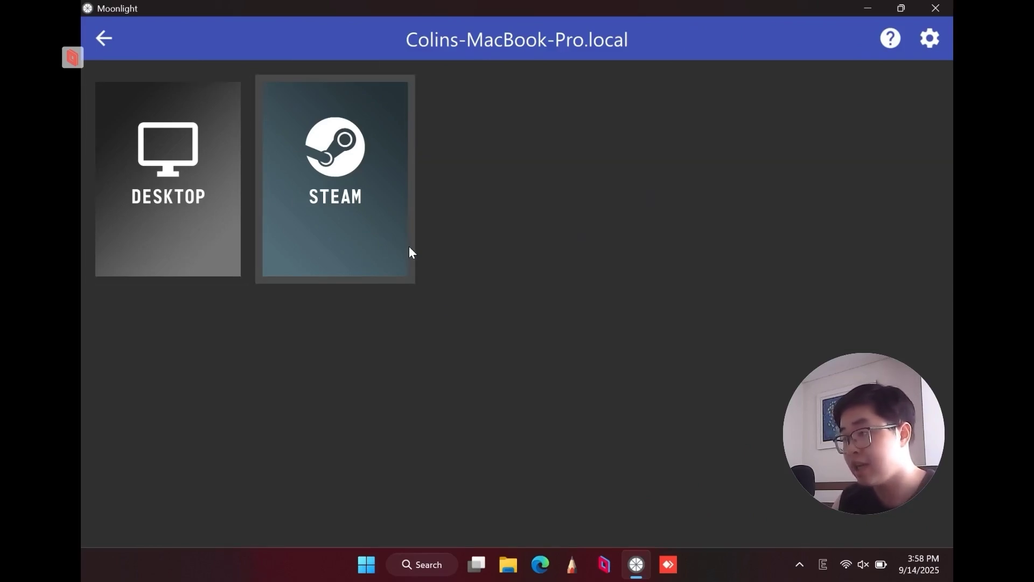
click(177, 219)
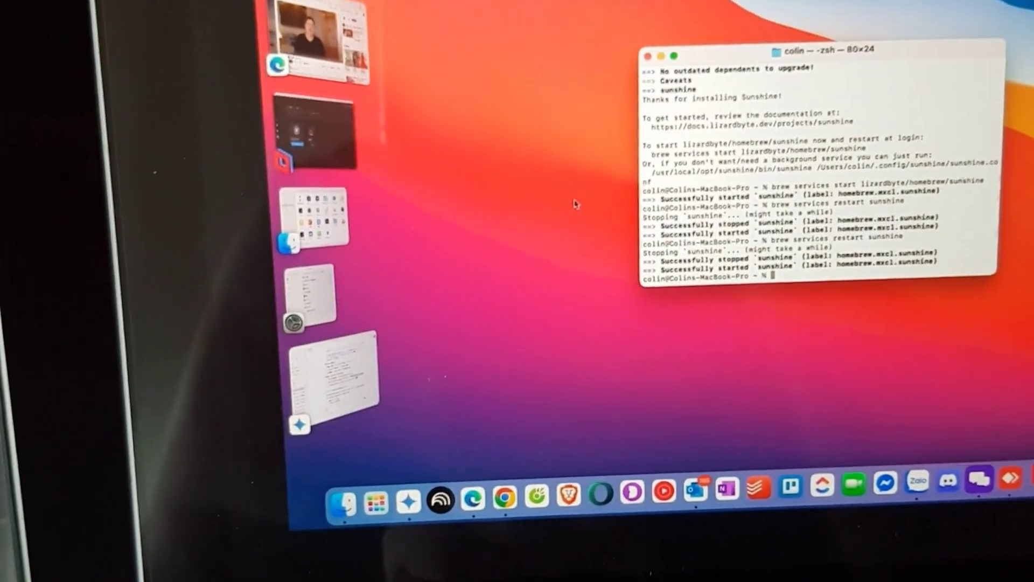
Cycle Stage Manager windows to bring forward System Settings' Accessibility list showing sunshine-v2025.628
click(572, 205)
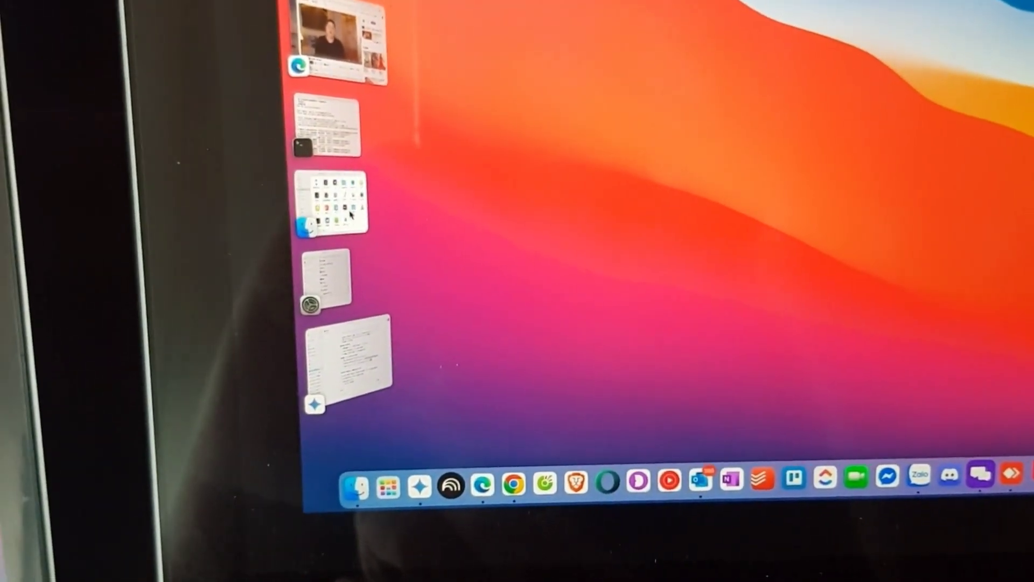
click(351, 216)
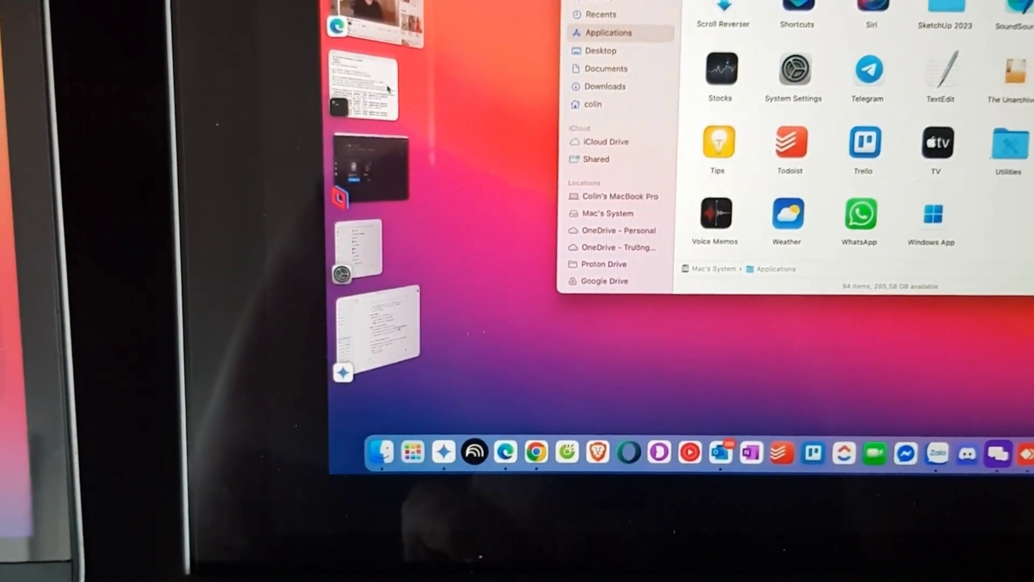
click(390, 90)
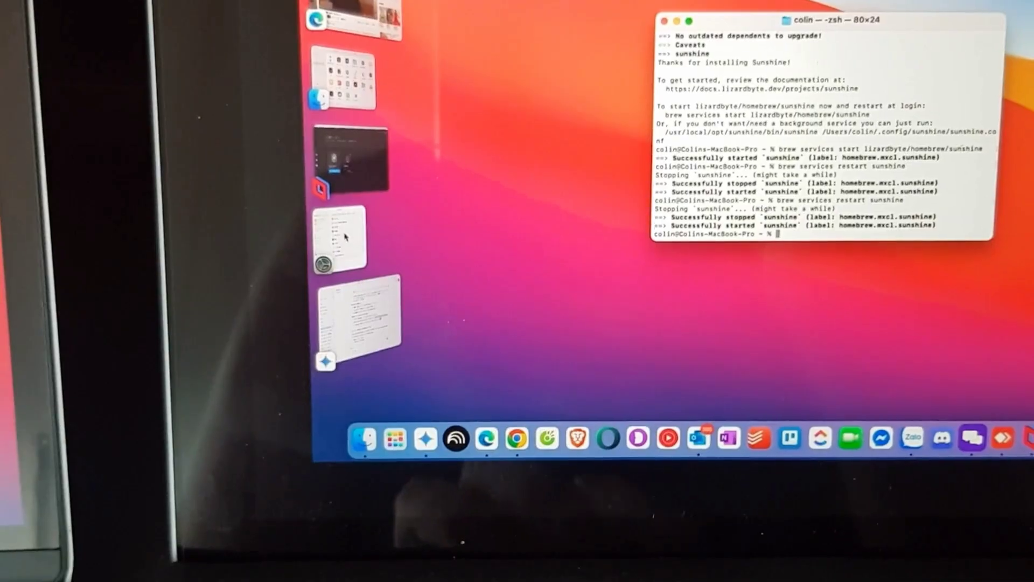
click(345, 236)
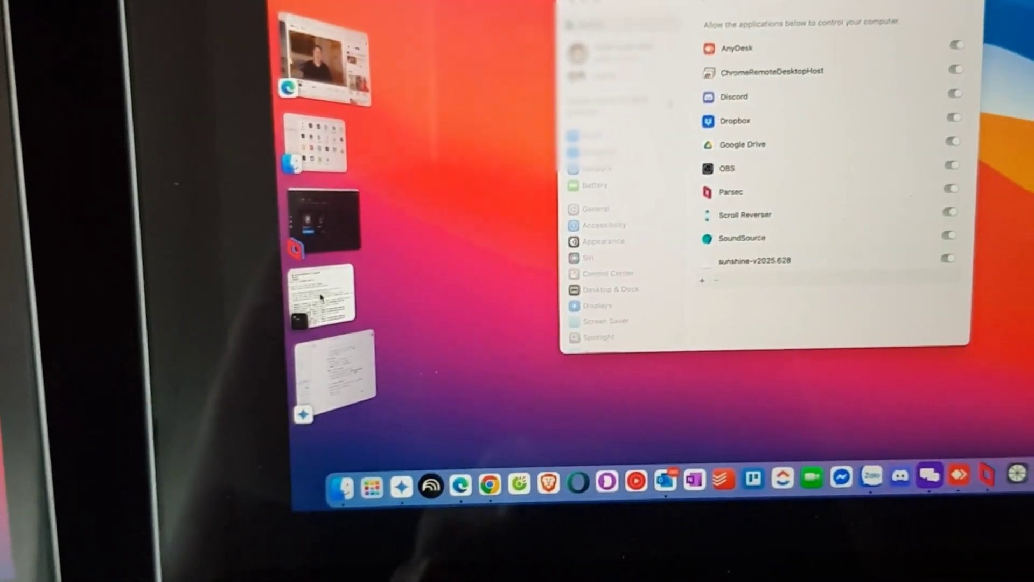